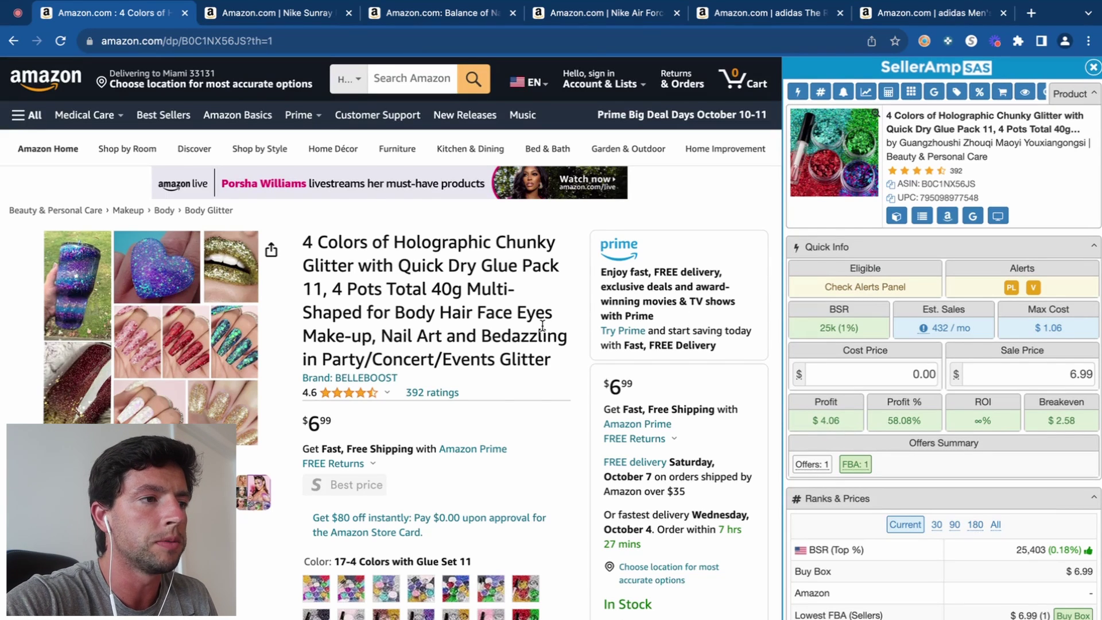
Step: Examine the glitter listing's price history chart, its new offer count line and the full tracking range
{"action": "scroll", "coordinate": [542, 325], "scroll_direction": "down", "scroll_amount": 15}
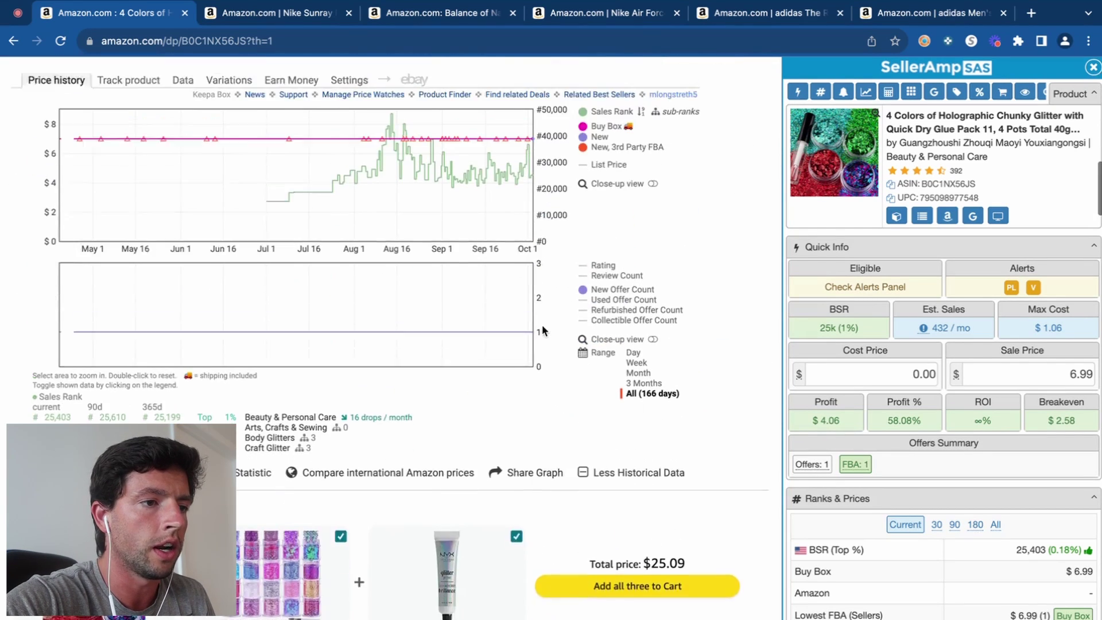
{"action": "scroll", "coordinate": [542, 324], "scroll_direction": "up", "scroll_amount": 1}
{"action": "scroll", "coordinate": [664, 408], "scroll_direction": "up", "scroll_amount": 5}
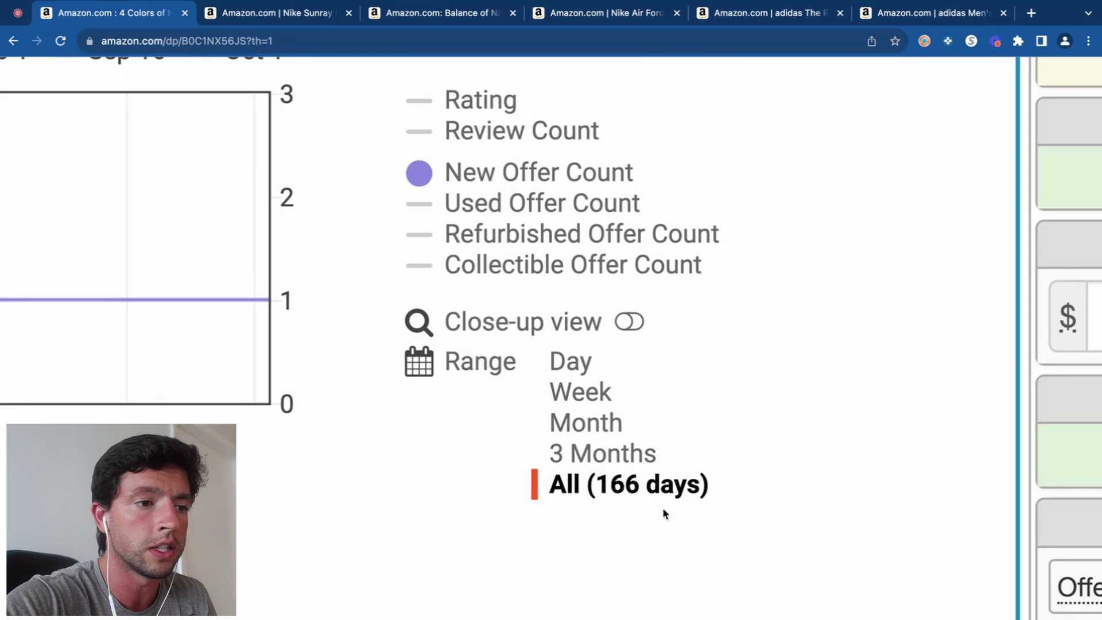
{"action": "scroll", "coordinate": [654, 505], "scroll_direction": "down", "scroll_amount": 5}
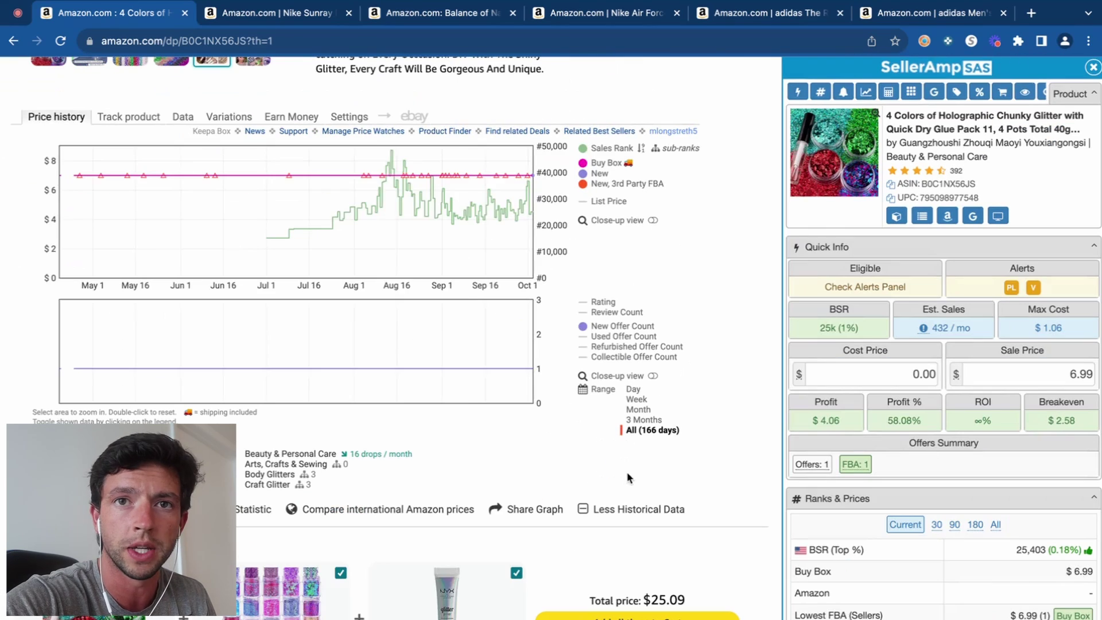
Step: Open the profile of the seller named in the glitter listing's purchase details
{"action": "scroll", "coordinate": [339, 267], "scroll_direction": "up", "scroll_amount": 15}
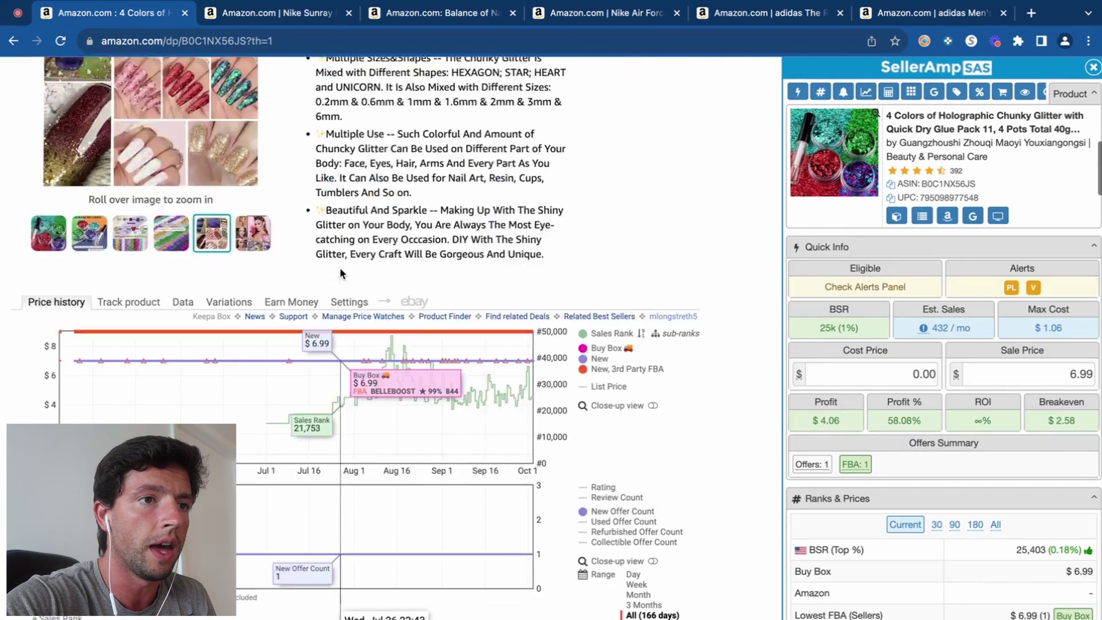
{"action": "scroll", "coordinate": [341, 268], "scroll_direction": "down", "scroll_amount": 5}
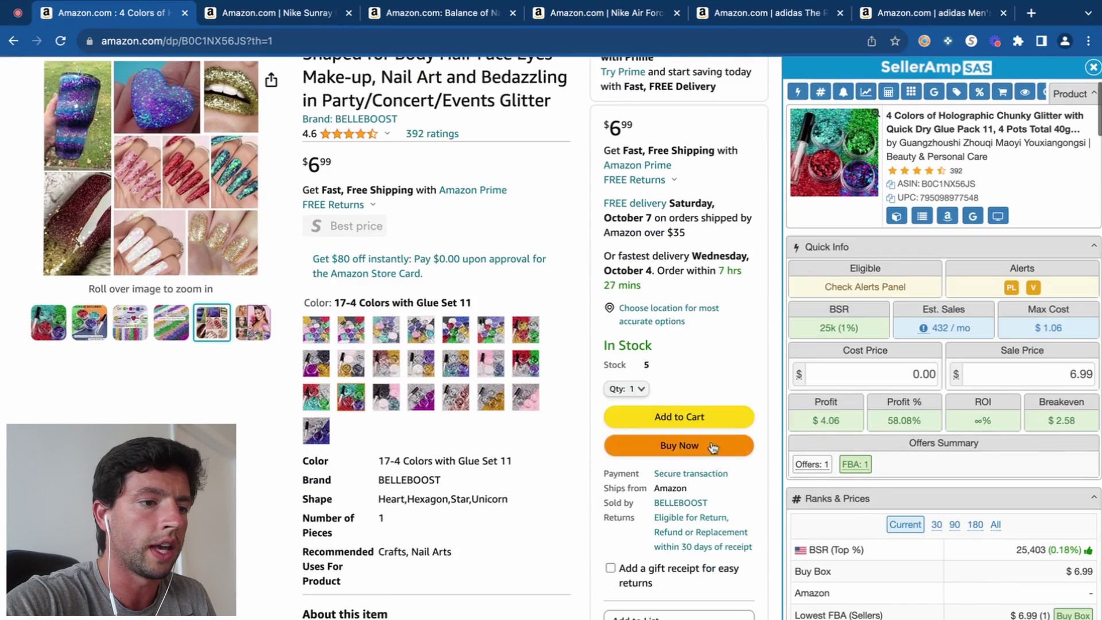
{"action": "scroll", "coordinate": [693, 519], "scroll_direction": "up", "scroll_amount": 5}
{"action": "scroll", "coordinate": [705, 508], "scroll_direction": "up", "scroll_amount": 2}
{"action": "scroll", "coordinate": [705, 508], "scroll_direction": "down", "scroll_amount": 5}
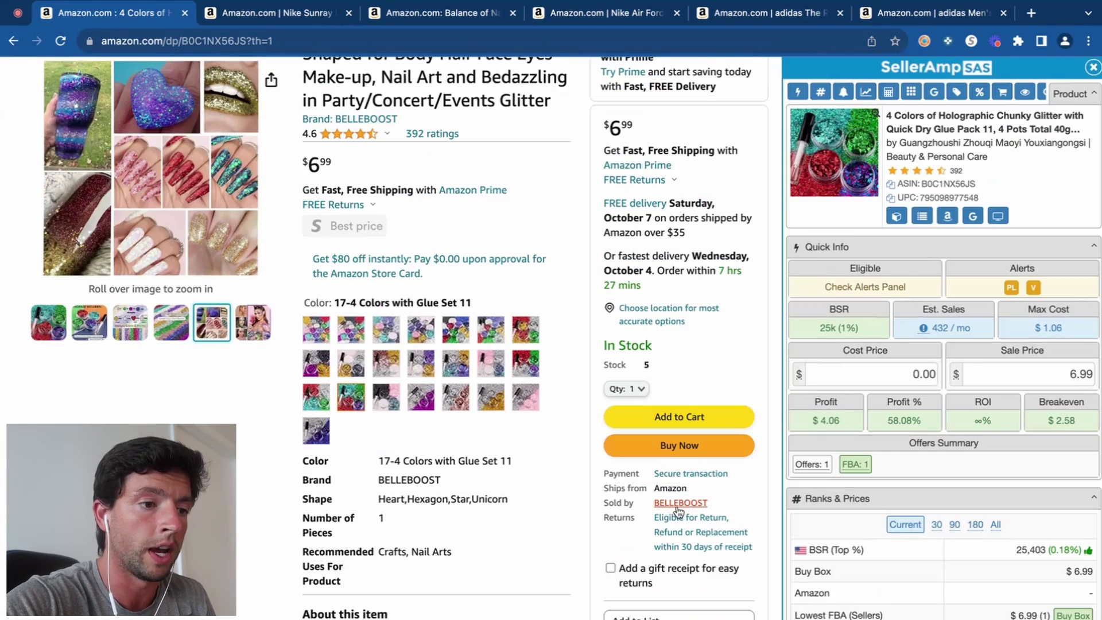
{"action": "left_click", "coordinate": [692, 508]}
Step: Read the seller's business name and address in the detailed seller information, and return to the glitter listing
{"action": "scroll", "coordinate": [115, 341], "scroll_direction": "down", "scroll_amount": 10}
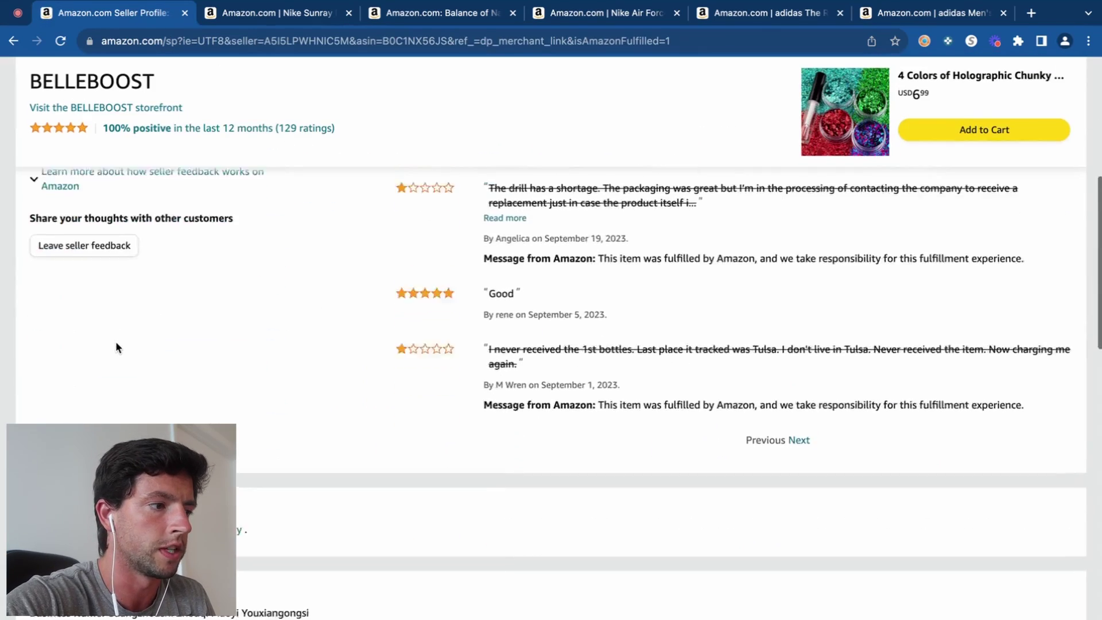
{"action": "scroll", "coordinate": [9, 395], "scroll_direction": "up", "scroll_amount": 5}
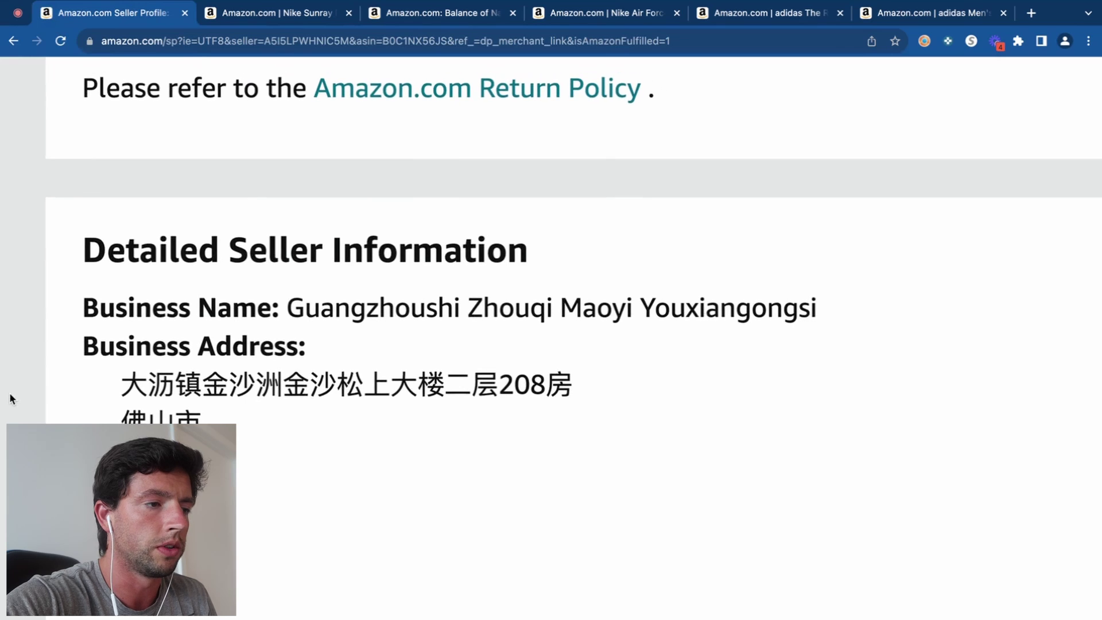
{"action": "scroll", "coordinate": [278, 393], "scroll_direction": "down", "scroll_amount": 5}
{"action": "scroll", "coordinate": [182, 322], "scroll_direction": "up", "scroll_amount": 10}
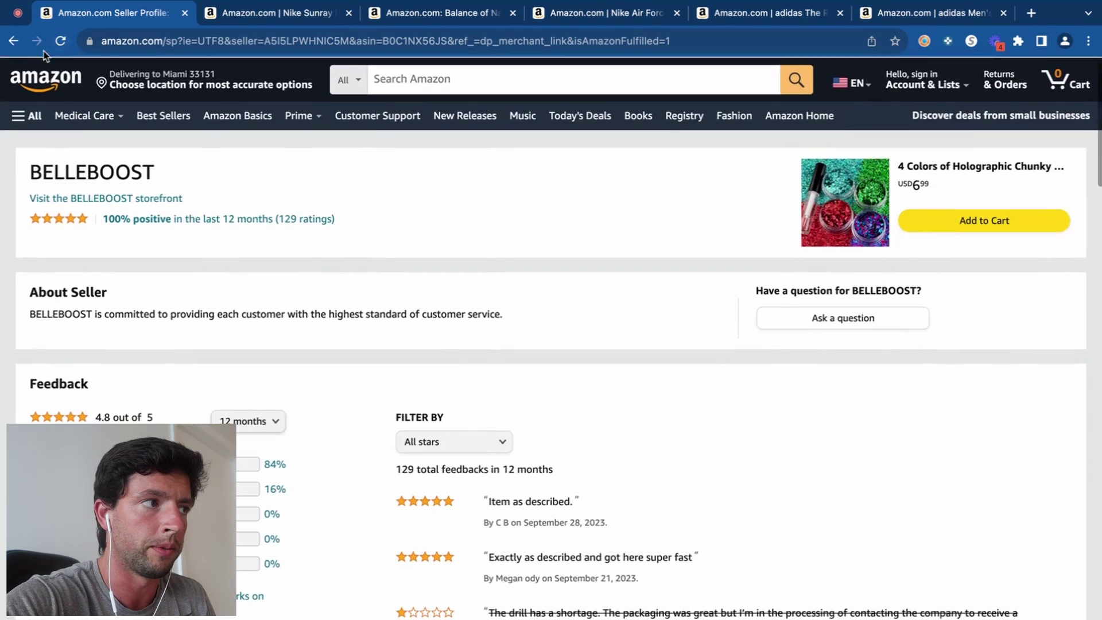
{"action": "left_click", "coordinate": [13, 41]}
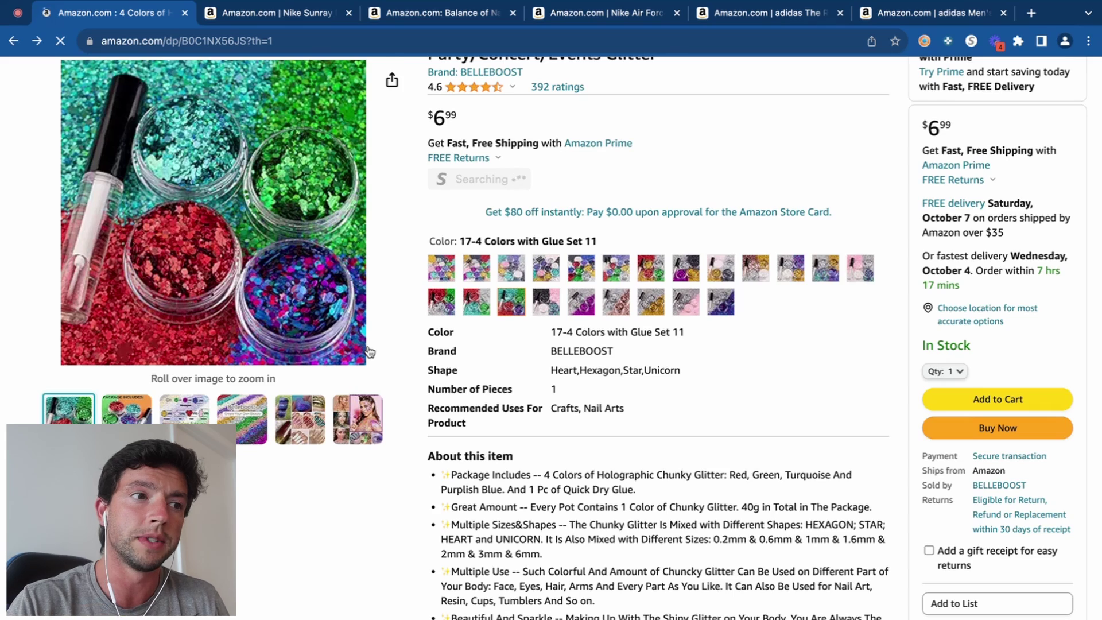
Step: Check who ships and who sells the glitter set in the listing's purchase details
{"action": "scroll", "coordinate": [694, 229], "scroll_direction": "up", "scroll_amount": 5}
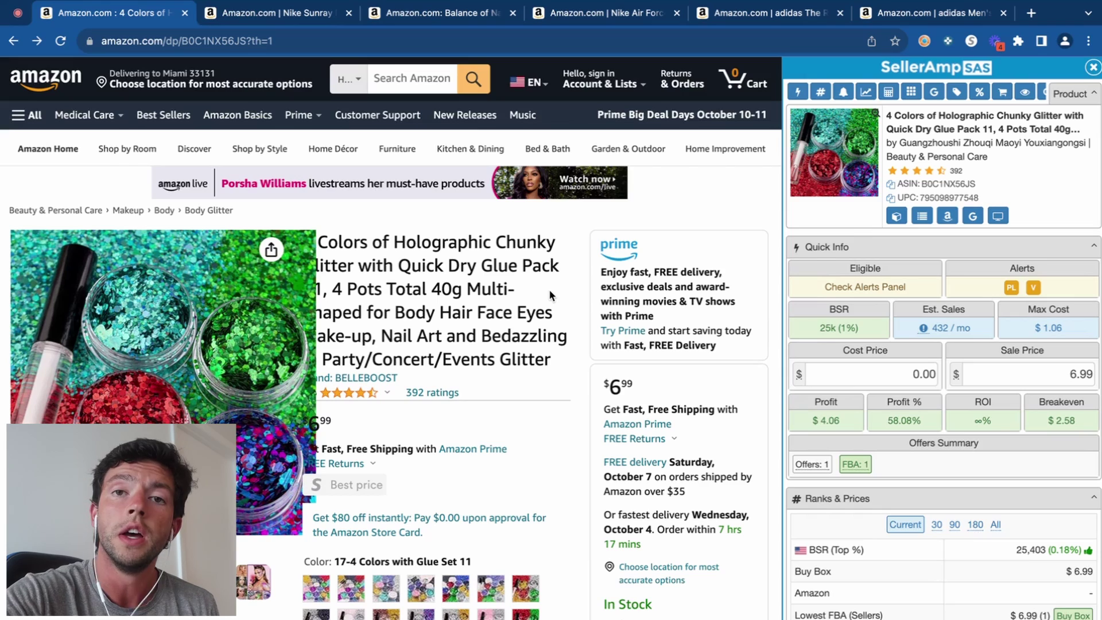
{"action": "scroll", "coordinate": [549, 288], "scroll_direction": "down", "scroll_amount": 7}
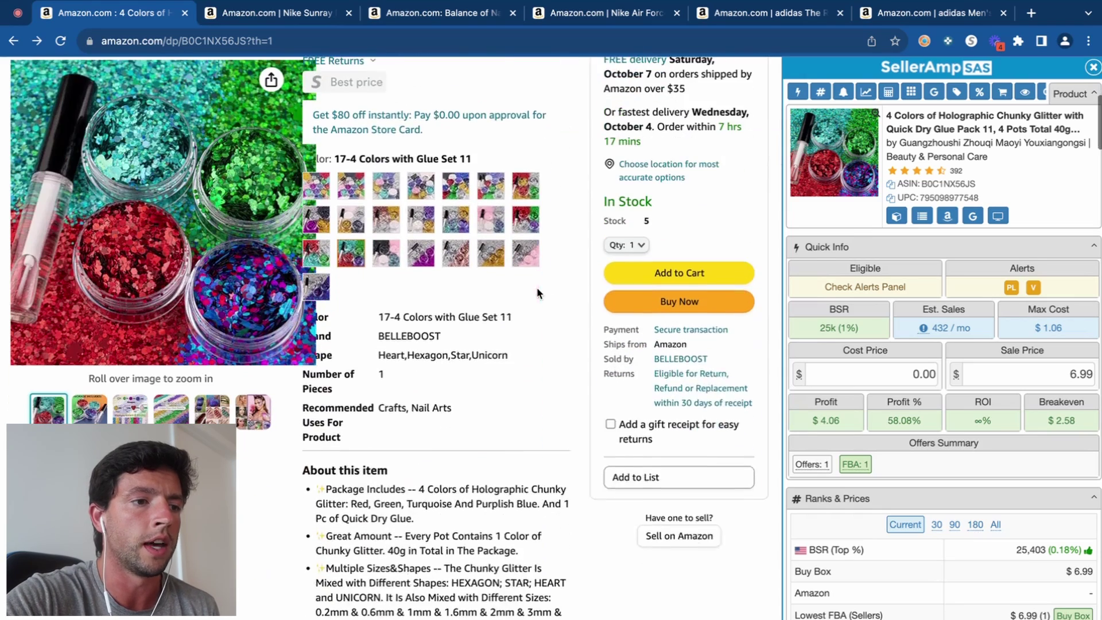
{"action": "scroll", "coordinate": [753, 321], "scroll_direction": "up", "scroll_amount": 5}
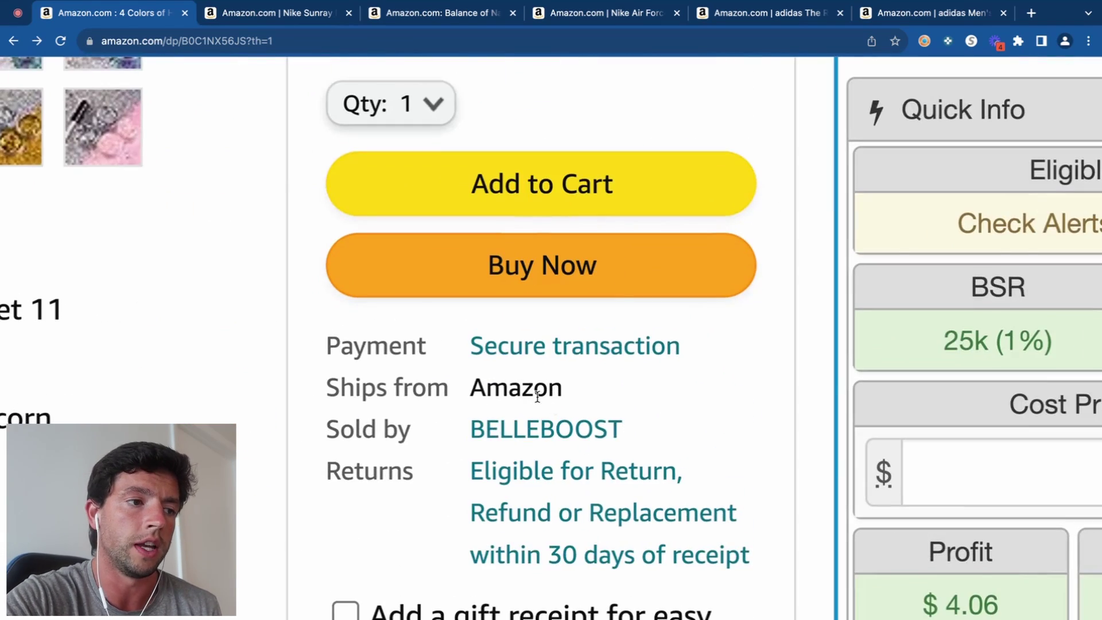
{"action": "scroll", "coordinate": [537, 397], "scroll_direction": "down", "scroll_amount": 4}
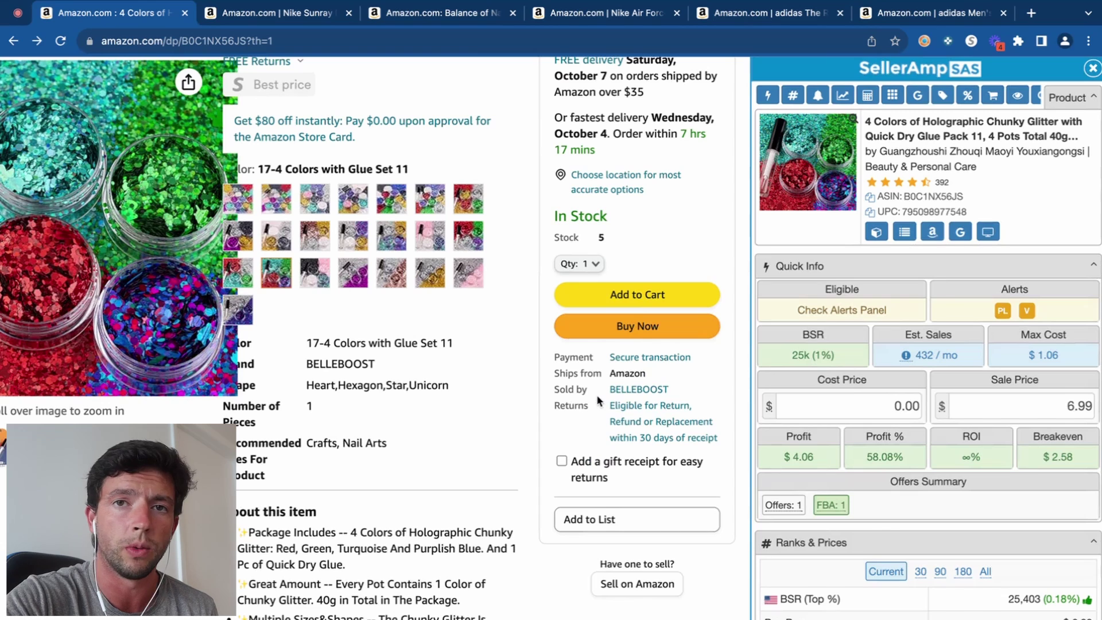
{"action": "scroll", "coordinate": [597, 394], "scroll_direction": "left", "scroll_amount": 2}
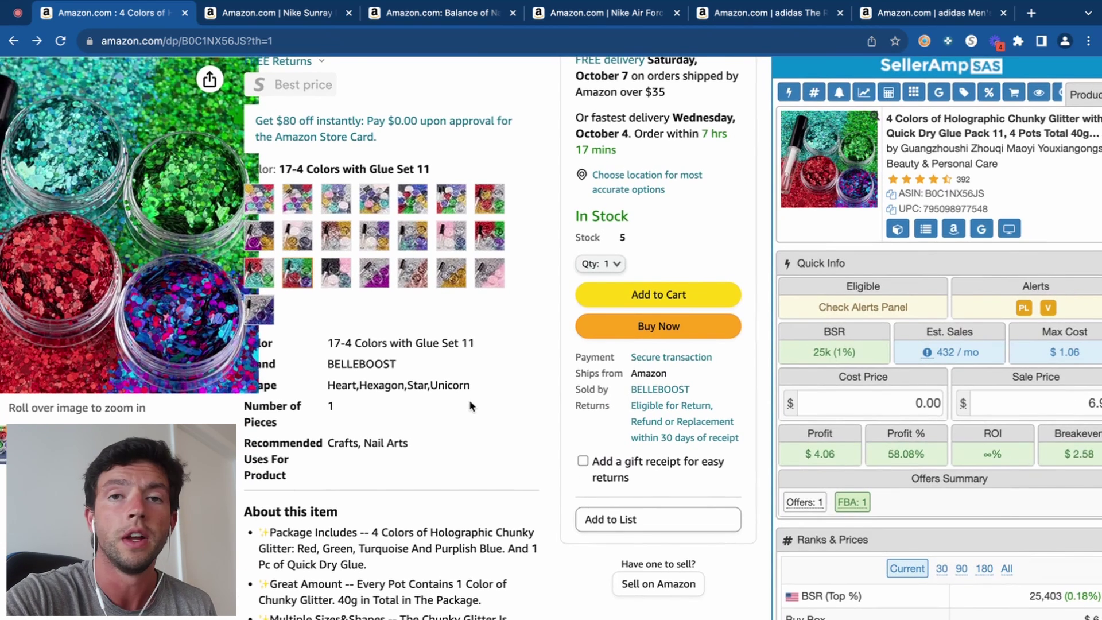
{"action": "scroll", "coordinate": [469, 401], "scroll_direction": "down", "scroll_amount": 5}
{"action": "scroll", "coordinate": [451, 374], "scroll_direction": "up", "scroll_amount": 2}
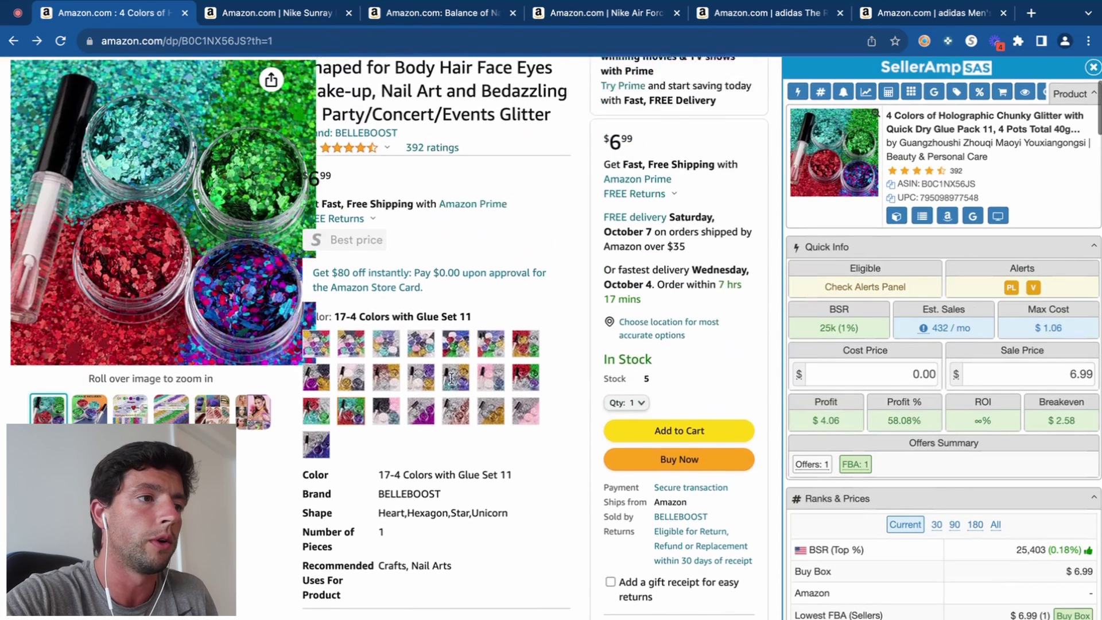
Step: Examine the SellerAmp Quick Info alerts for the glitter set and show the explanation of the PL alert
{"action": "scroll", "coordinate": [452, 377], "scroll_direction": "up", "scroll_amount": 1}
{"action": "scroll", "coordinate": [1099, 273], "scroll_direction": "up", "scroll_amount": 5}
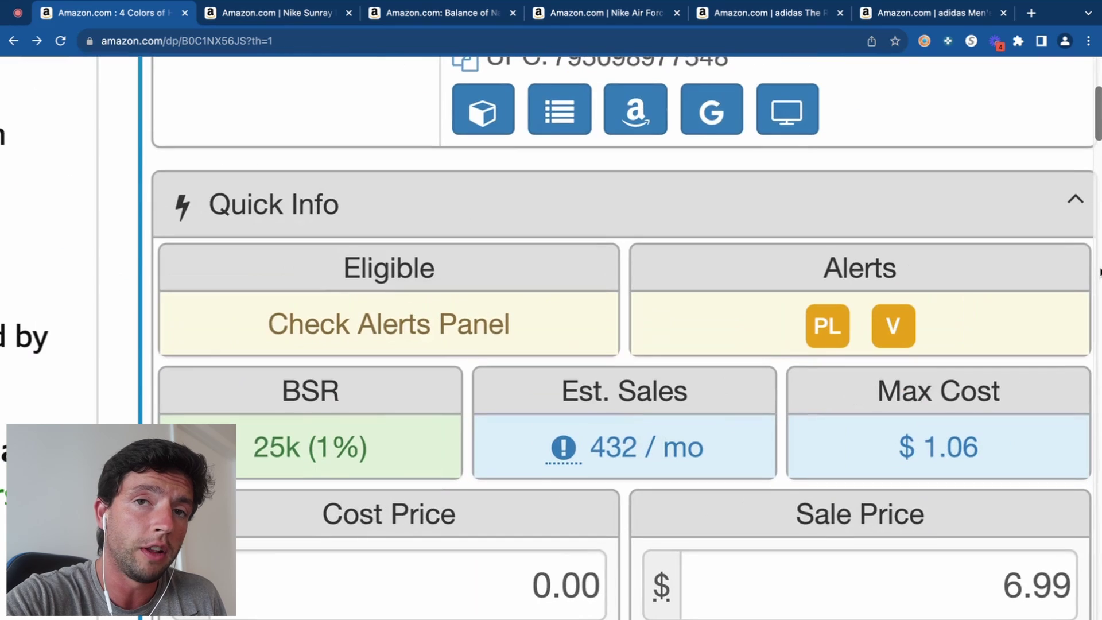
{"action": "mouse_move", "coordinate": [829, 323]}
{"action": "scroll", "coordinate": [831, 318], "scroll_direction": "down", "scroll_amount": 5}
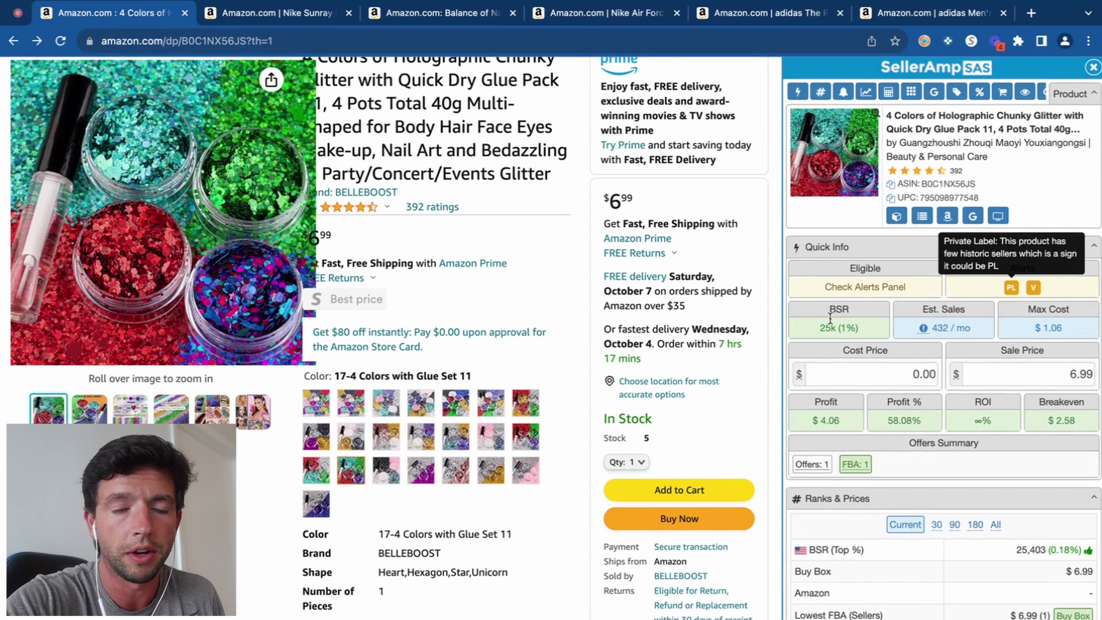
Step: Switch to the Nike Kids' Sunray Protect listing and examine its buy box price, sales rank and new offer count history
{"action": "left_click", "coordinate": [276, 13]}
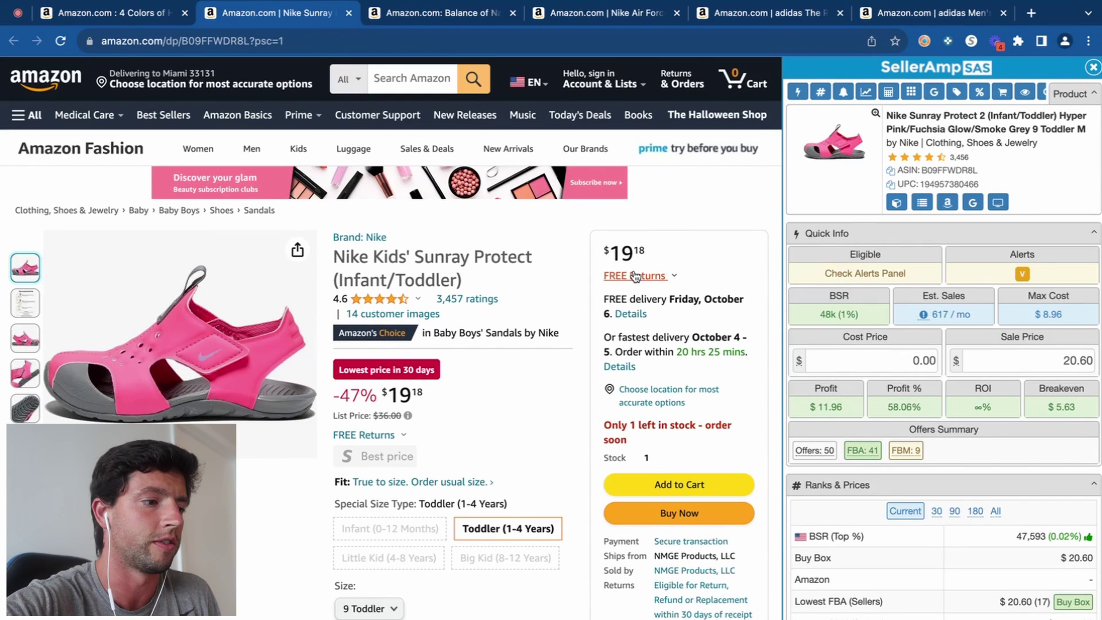
{"action": "scroll", "coordinate": [570, 310], "scroll_direction": "down", "scroll_amount": 10}
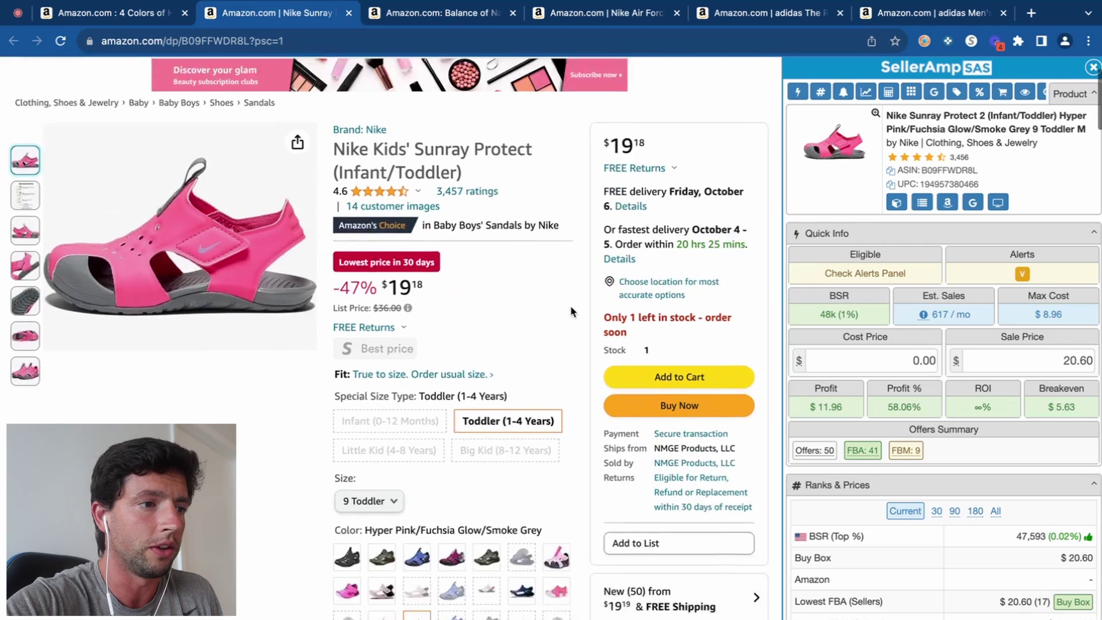
{"action": "scroll", "coordinate": [570, 305], "scroll_direction": "up", "scroll_amount": 1}
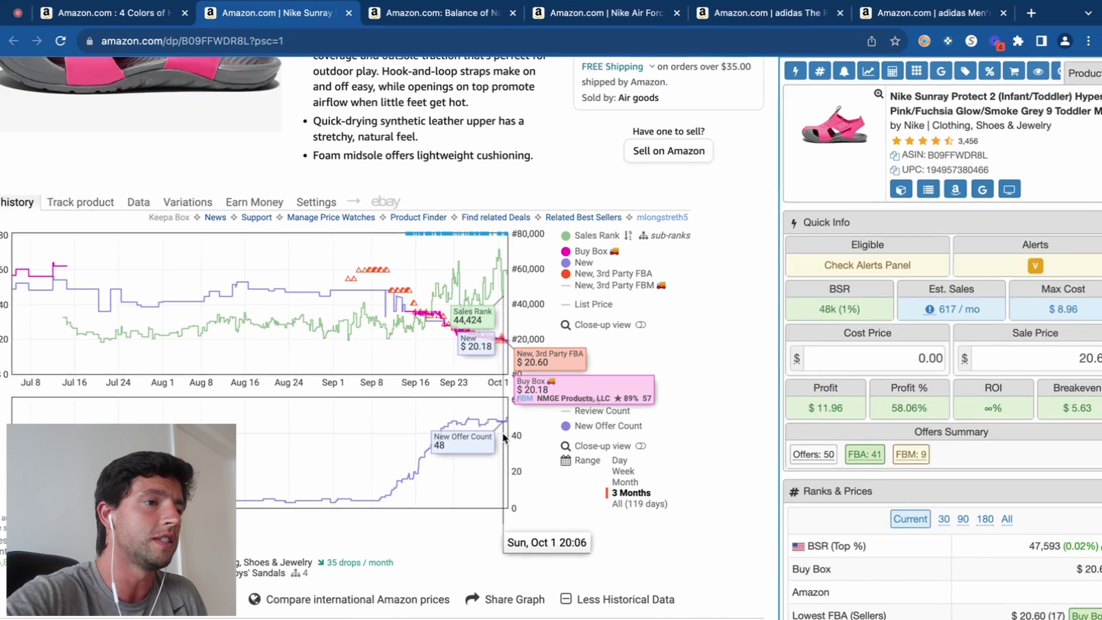
{"action": "scroll", "coordinate": [503, 437], "scroll_direction": "left", "scroll_amount": 3}
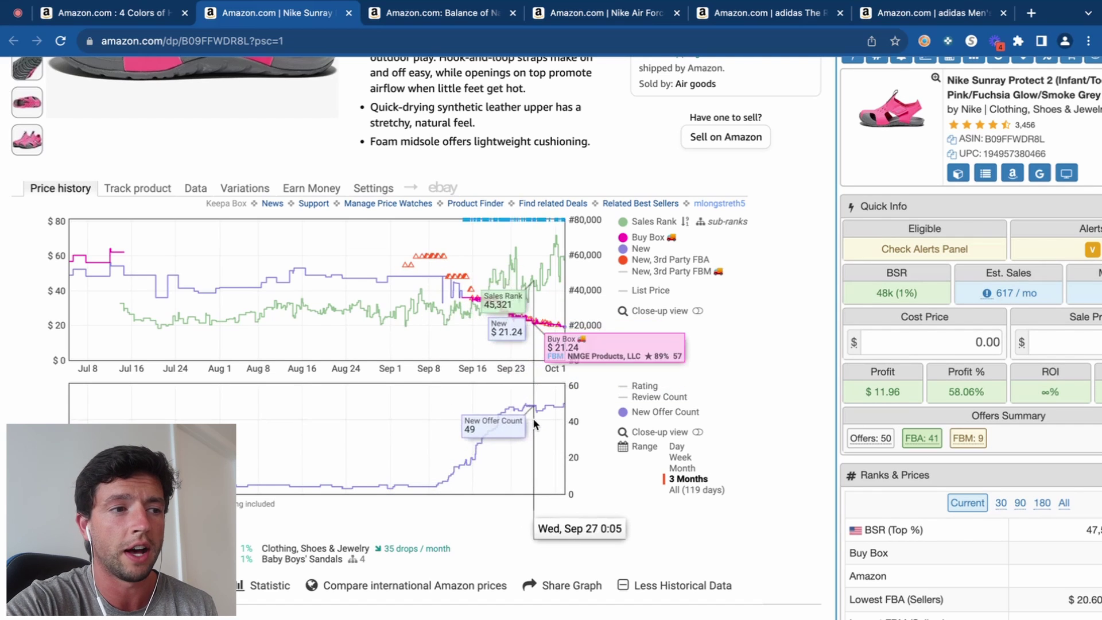
{"action": "scroll", "coordinate": [447, 479], "scroll_direction": "up", "scroll_amount": 2}
{"action": "scroll", "coordinate": [447, 479], "scroll_direction": "up", "scroll_amount": 2}
{"action": "scroll", "coordinate": [713, 339], "scroll_direction": "down", "scroll_amount": 5}
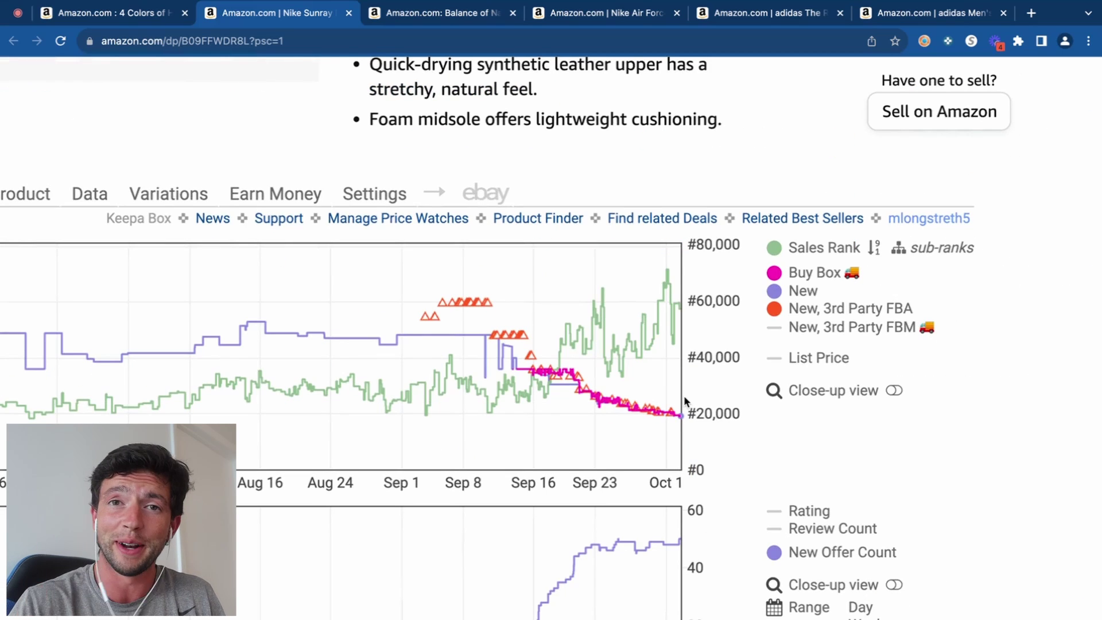
{"action": "scroll", "coordinate": [508, 249], "scroll_direction": "up", "scroll_amount": 8}
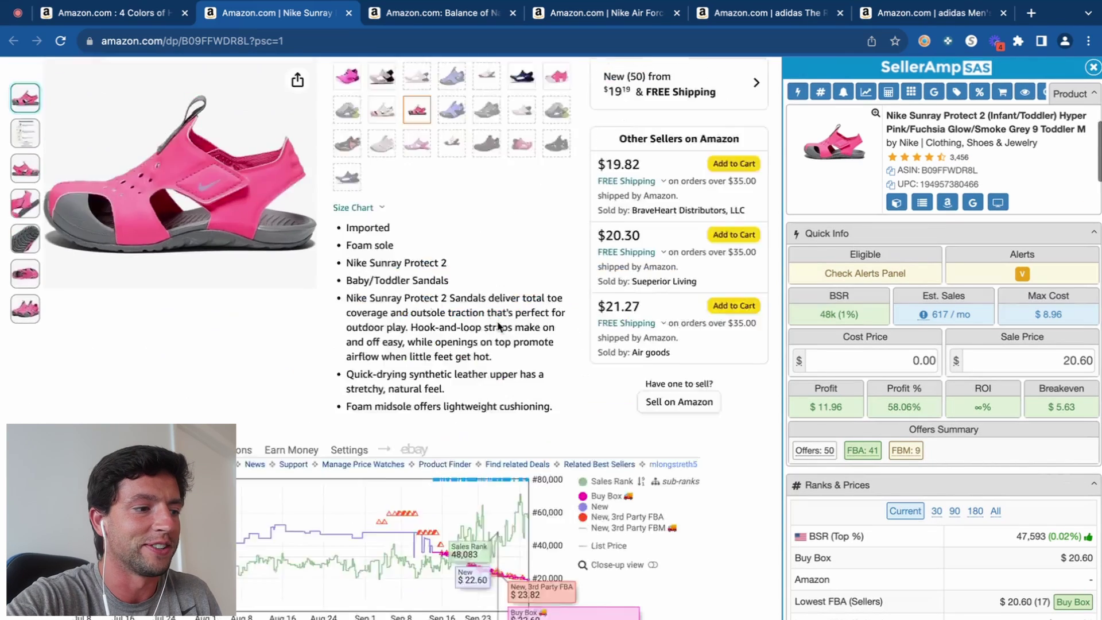
Step: Switch to the Balance of Nature listing and show one year of its price history to examine the new offer count
{"action": "left_click", "coordinate": [462, 17]}
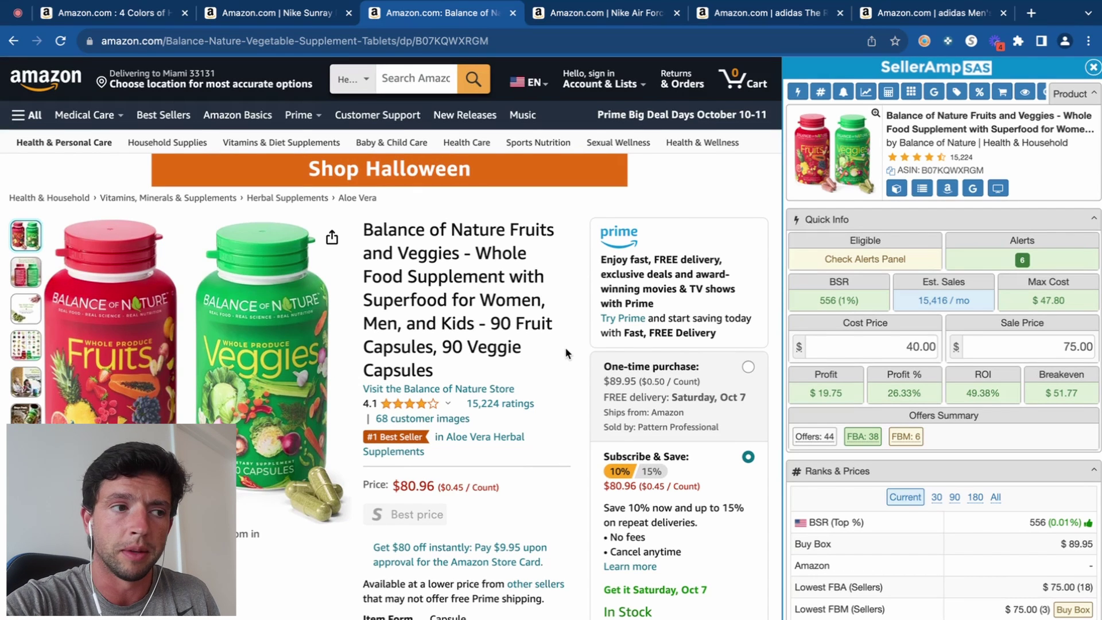
{"action": "scroll", "coordinate": [565, 351], "scroll_direction": "down", "scroll_amount": 15}
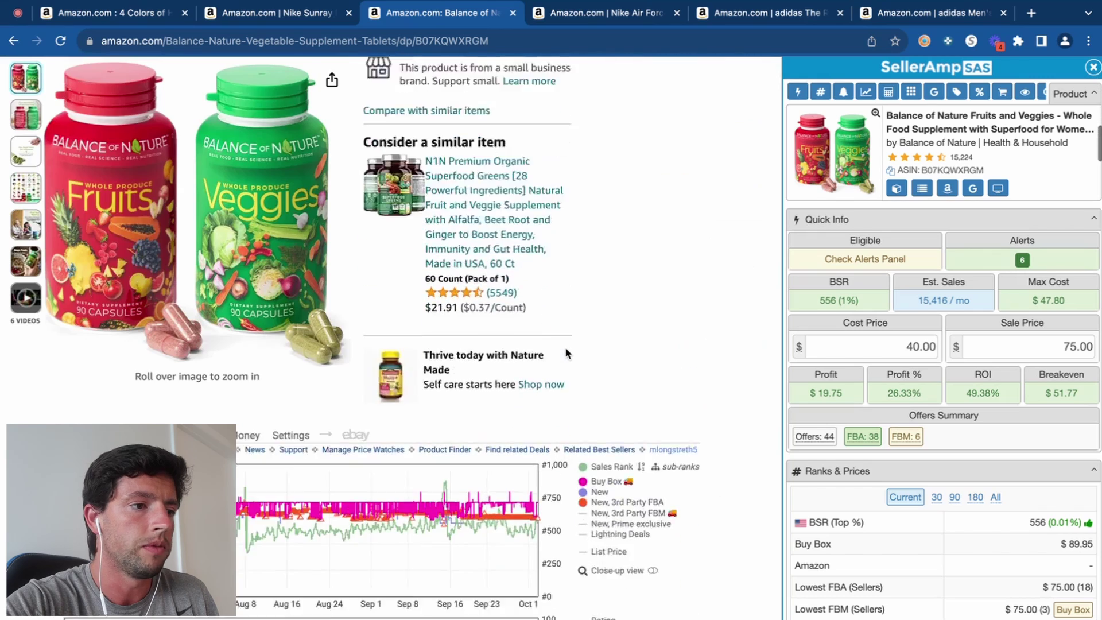
{"action": "scroll", "coordinate": [565, 353], "scroll_direction": "down", "scroll_amount": 4}
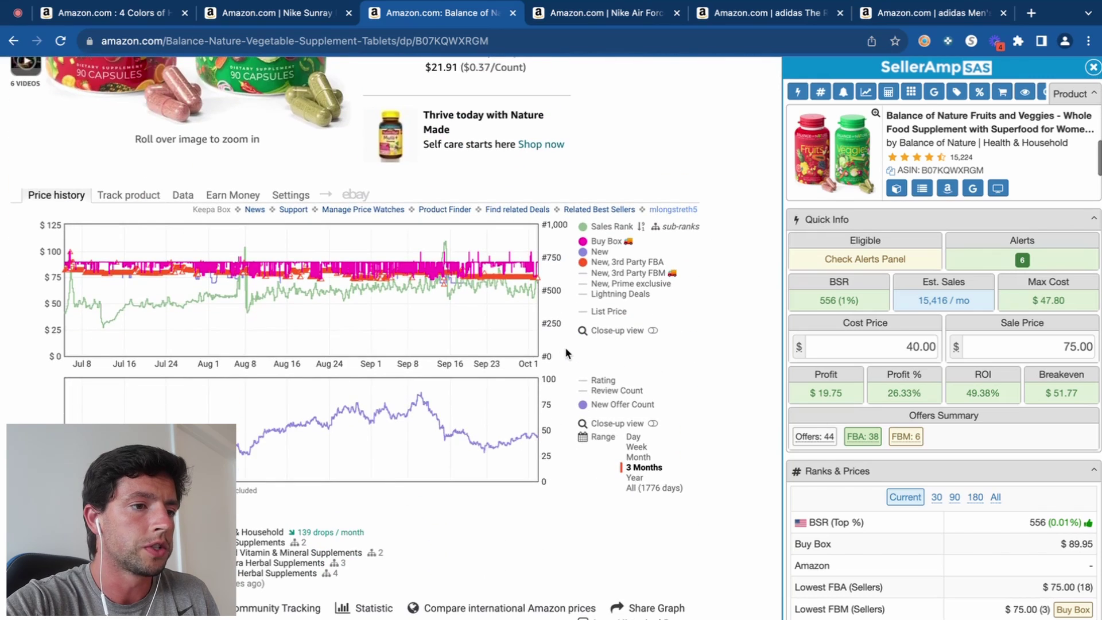
{"action": "left_click", "coordinate": [635, 478]}
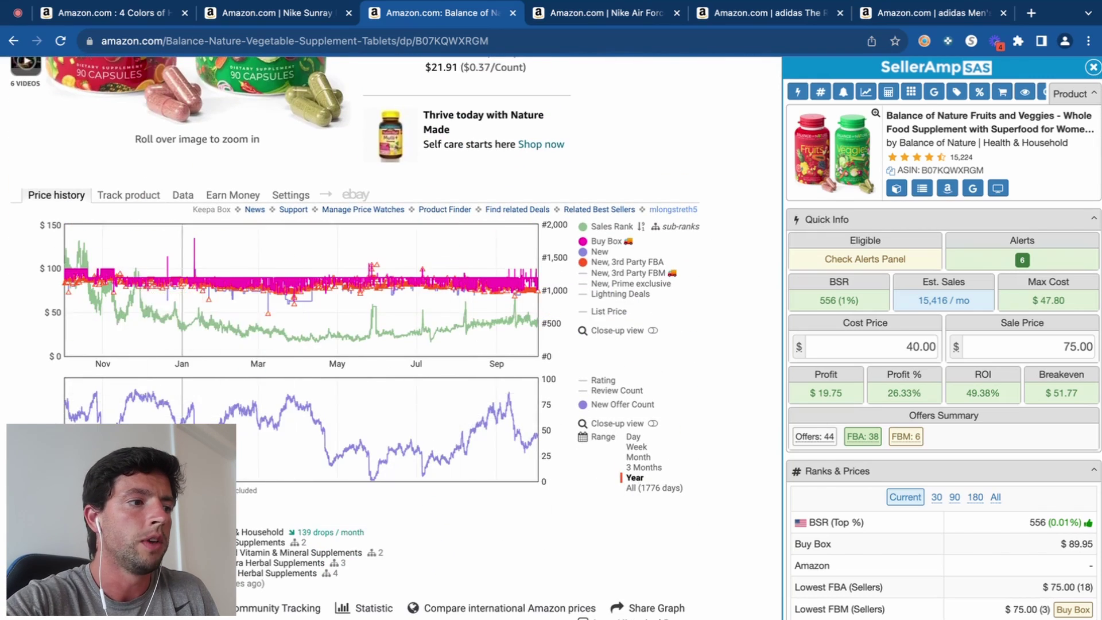
{"action": "scroll", "coordinate": [312, 411], "scroll_direction": "up", "scroll_amount": 5}
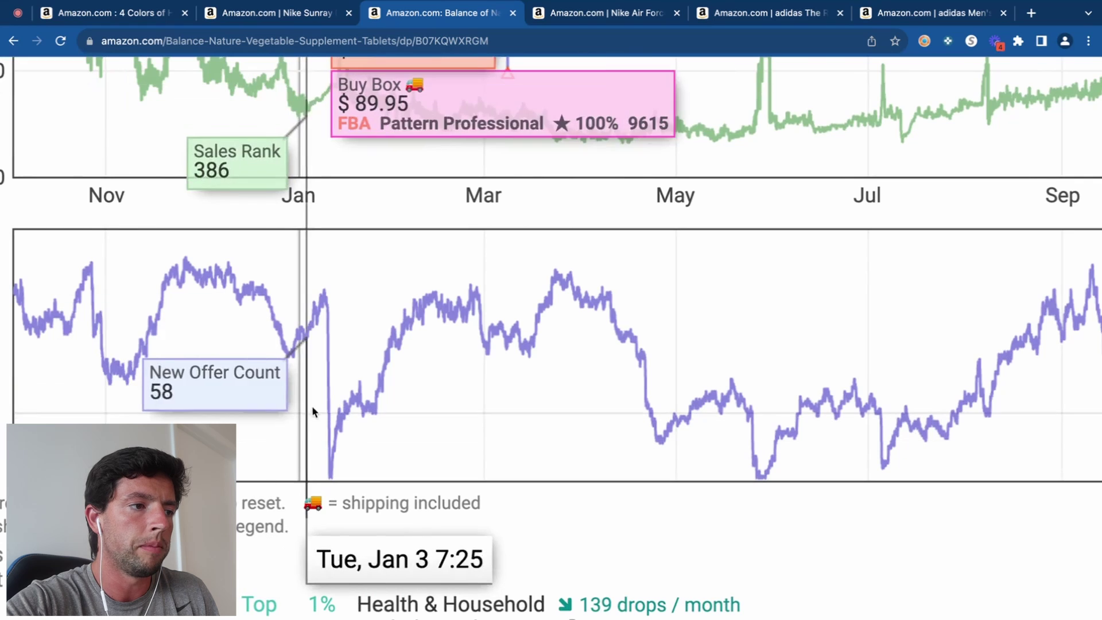
{"action": "scroll", "coordinate": [322, 402], "scroll_direction": "down", "scroll_amount": 3}
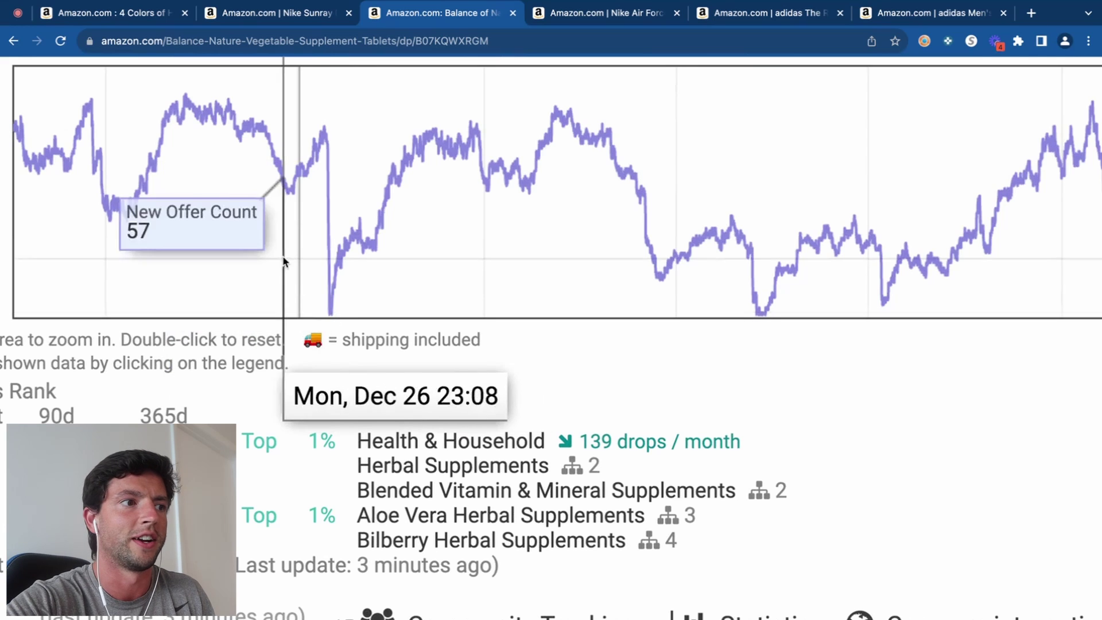
Step: Zoom the Keepa chart to late December through late January, around the sharp drop in new offers
{"action": "left_click_drag", "start_coordinate": [286, 235], "coordinate": [363, 258]}
{"action": "key", "text": "super+0"}
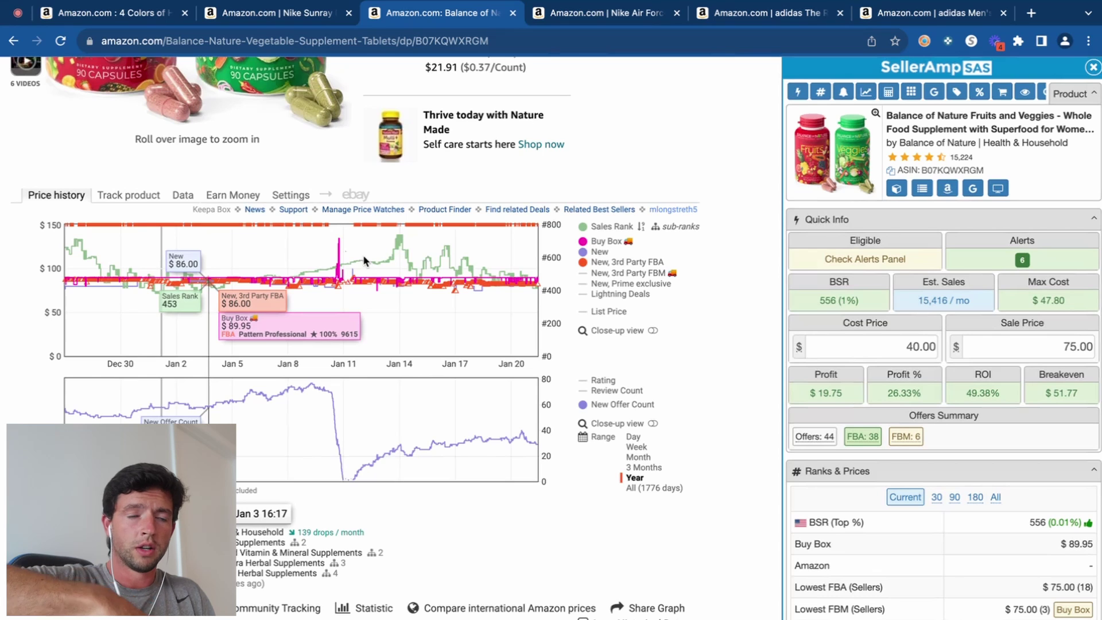
{"action": "scroll", "coordinate": [364, 258], "scroll_direction": "down", "scroll_amount": 2}
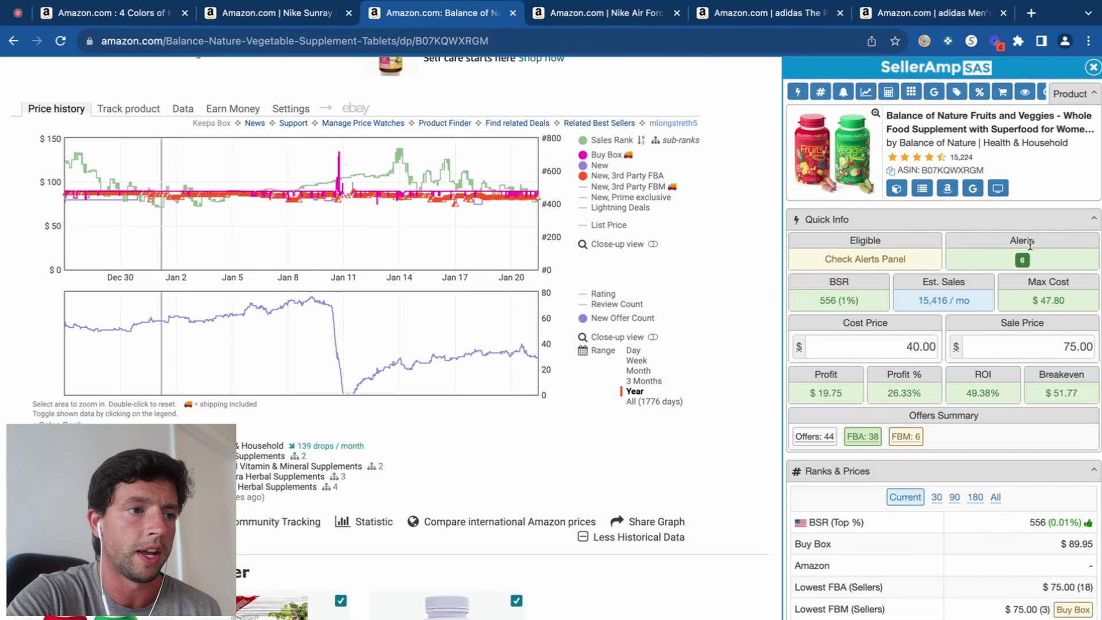
Step: Compare the new offer count over the 3 Months and Year ranges, and examine the late May low closely
{"action": "left_click", "coordinate": [643, 381]}
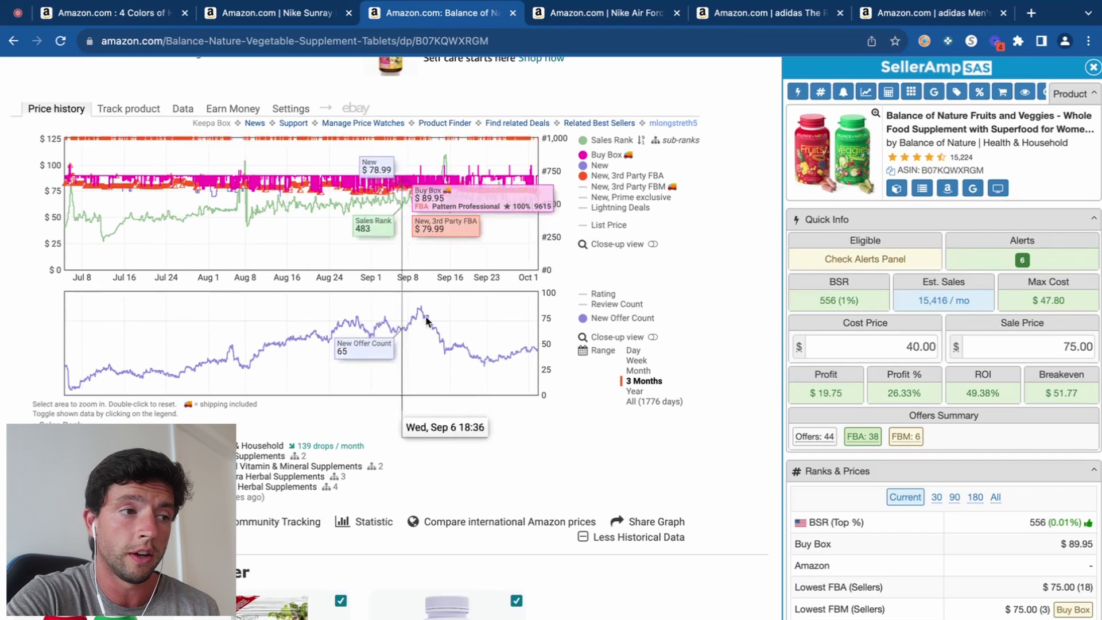
{"action": "left_click", "coordinate": [634, 391]}
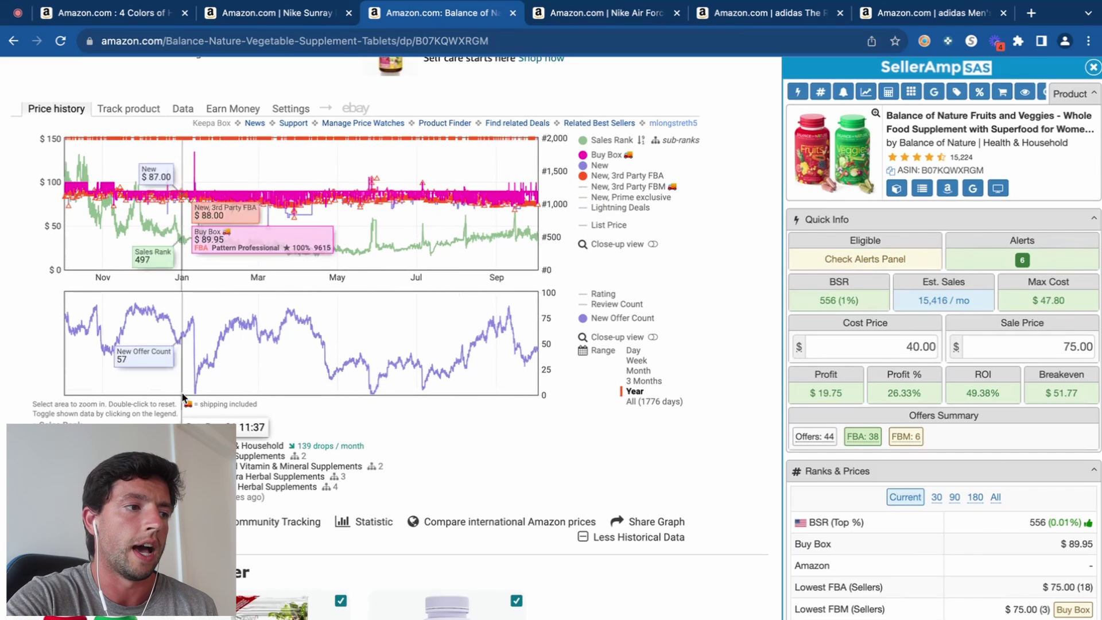
{"action": "scroll", "coordinate": [353, 381], "scroll_direction": "up", "scroll_amount": 5}
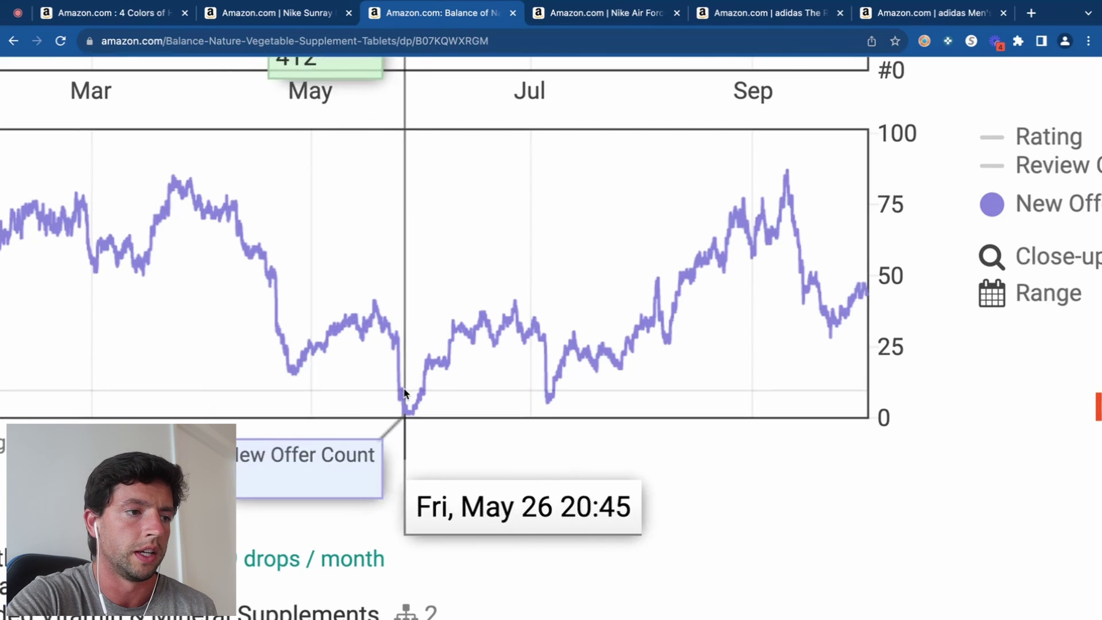
Step: Switch to the Nike Women's Air Force 1 '07 listing and examine its BSR in the SellerAmp quick info
{"action": "scroll", "coordinate": [402, 390], "scroll_direction": "down", "scroll_amount": 5}
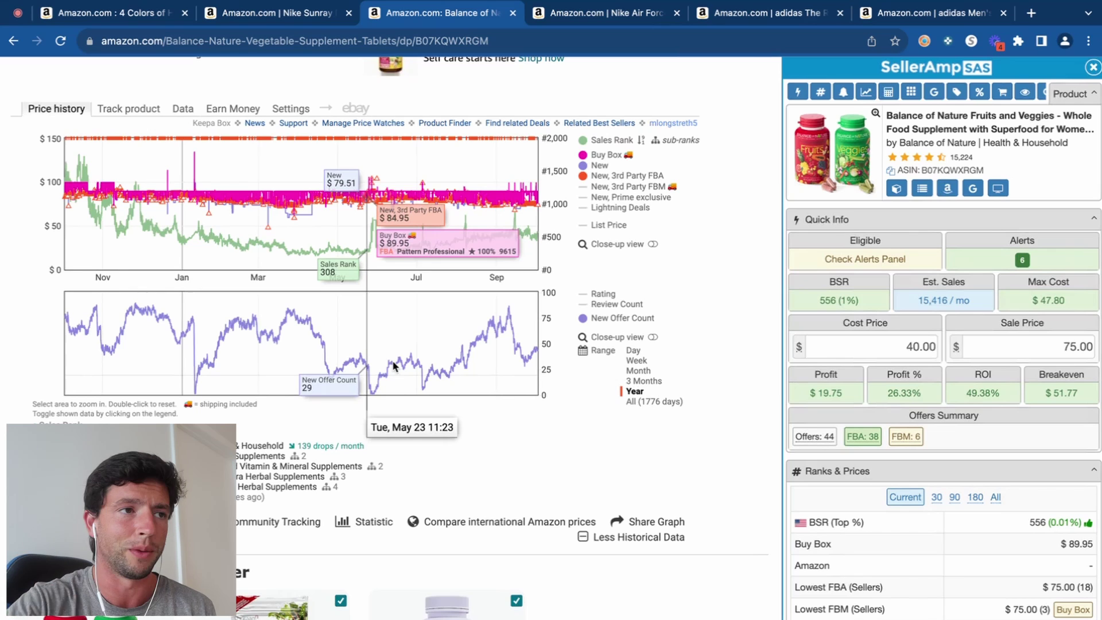
{"action": "key", "text": "ctrl+Tab"}
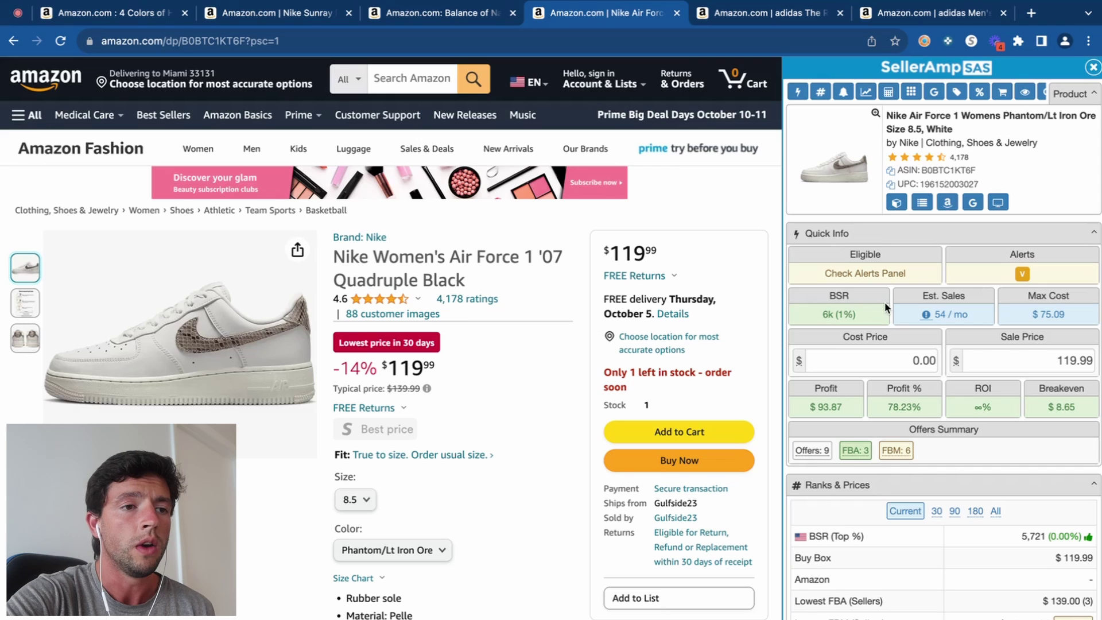
{"action": "scroll", "coordinate": [884, 302], "scroll_direction": "up", "scroll_amount": 5}
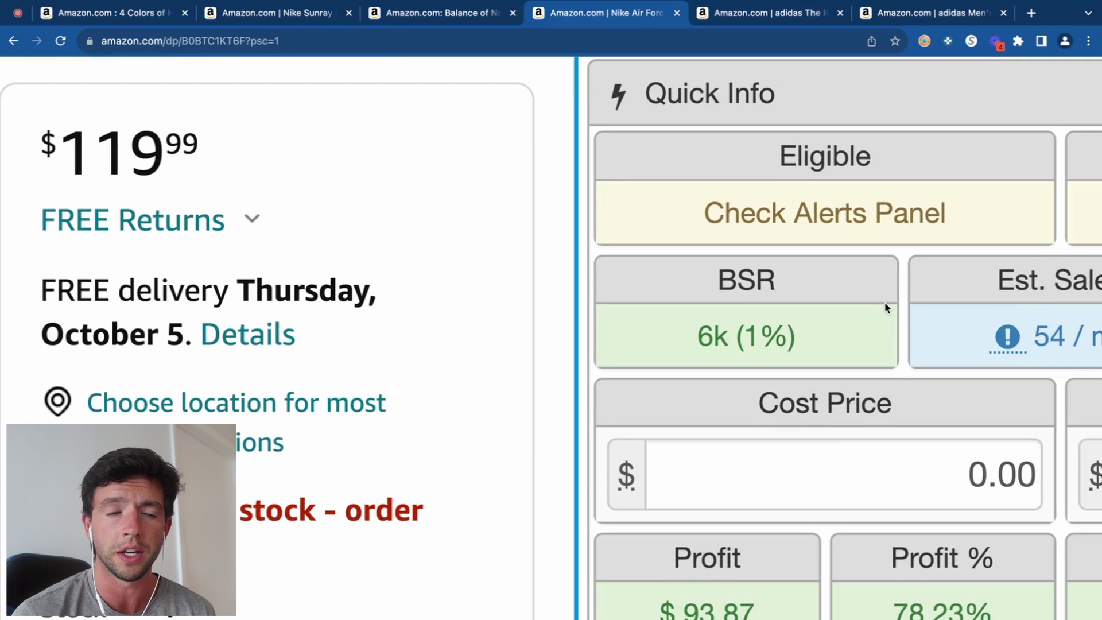
{"action": "scroll", "coordinate": [884, 302], "scroll_direction": "down", "scroll_amount": 5}
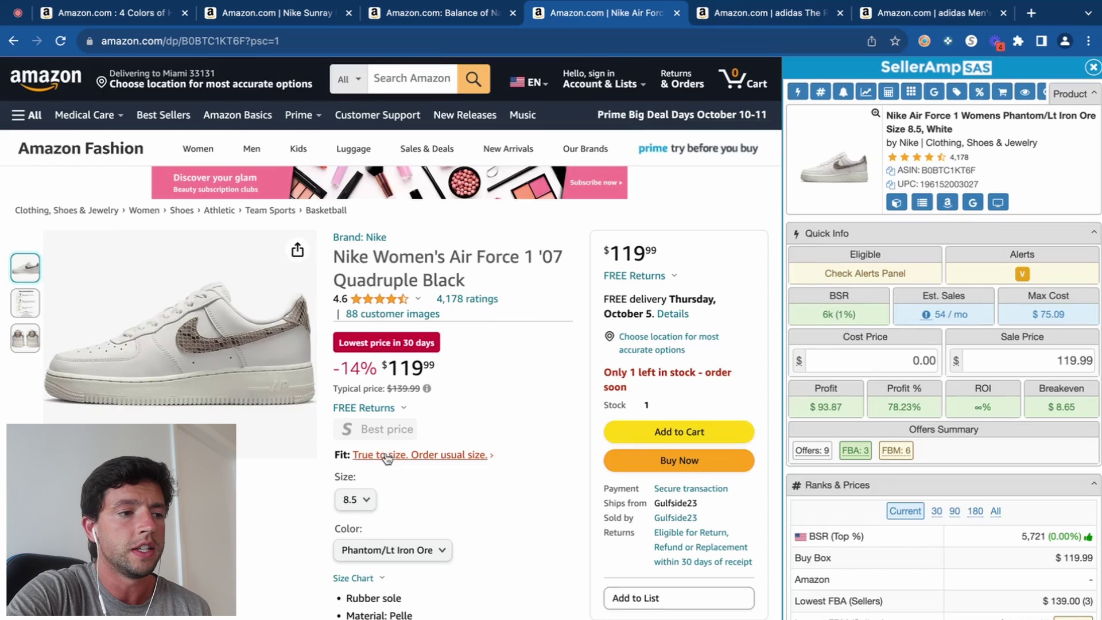
Step: Look through the colour and size options of the Air Force 1 listing without changing the selected variation
{"action": "left_click", "coordinate": [385, 547]}
{"action": "scroll", "coordinate": [414, 230], "scroll_direction": "up", "scroll_amount": 10}
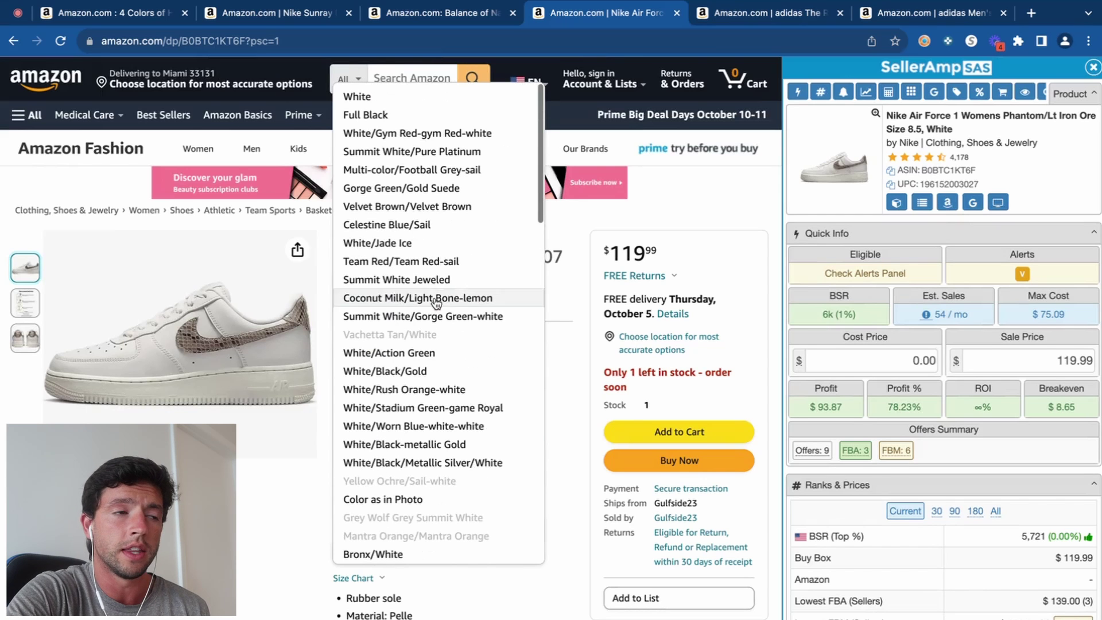
{"action": "scroll", "coordinate": [414, 205], "scroll_direction": "down", "scroll_amount": 5}
{"action": "left_click", "coordinate": [412, 185]}
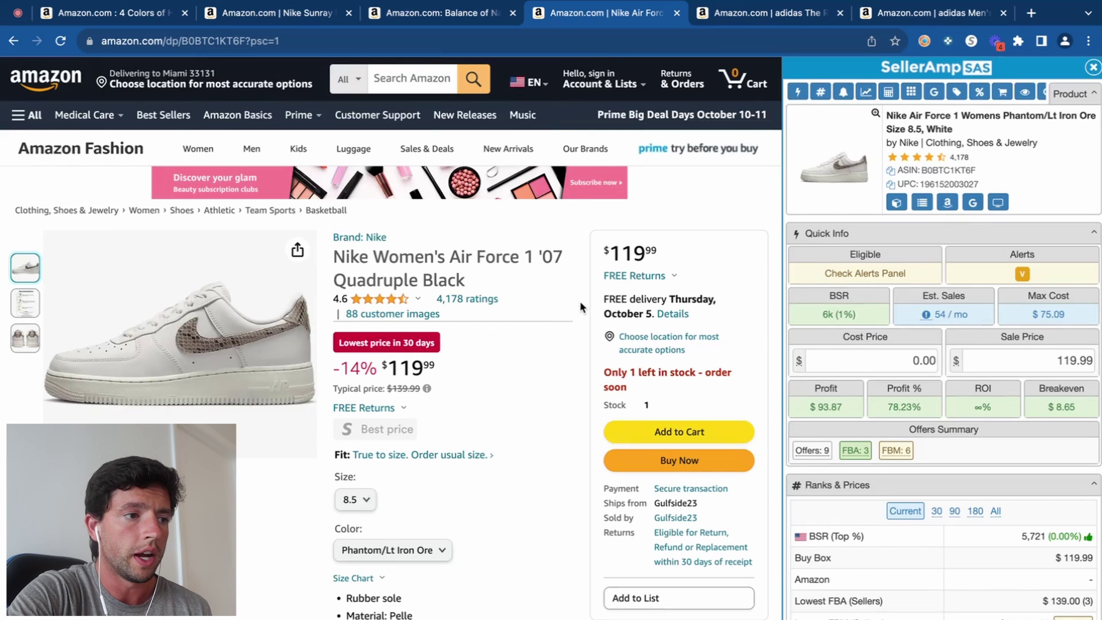
{"action": "left_click", "coordinate": [361, 499]}
{"action": "left_click", "coordinate": [520, 350]}
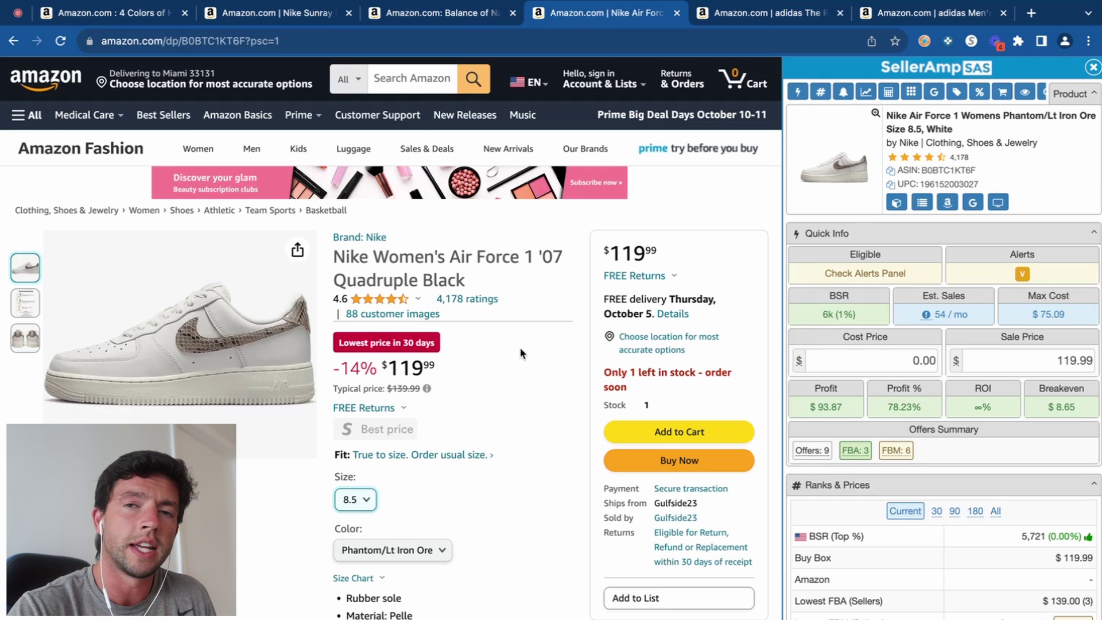
Step: Examine the Air Force 1's Keepa price history, focusing on the late September buy box, sales rank and new offer count
{"action": "scroll", "coordinate": [519, 347], "scroll_direction": "down", "scroll_amount": 10}
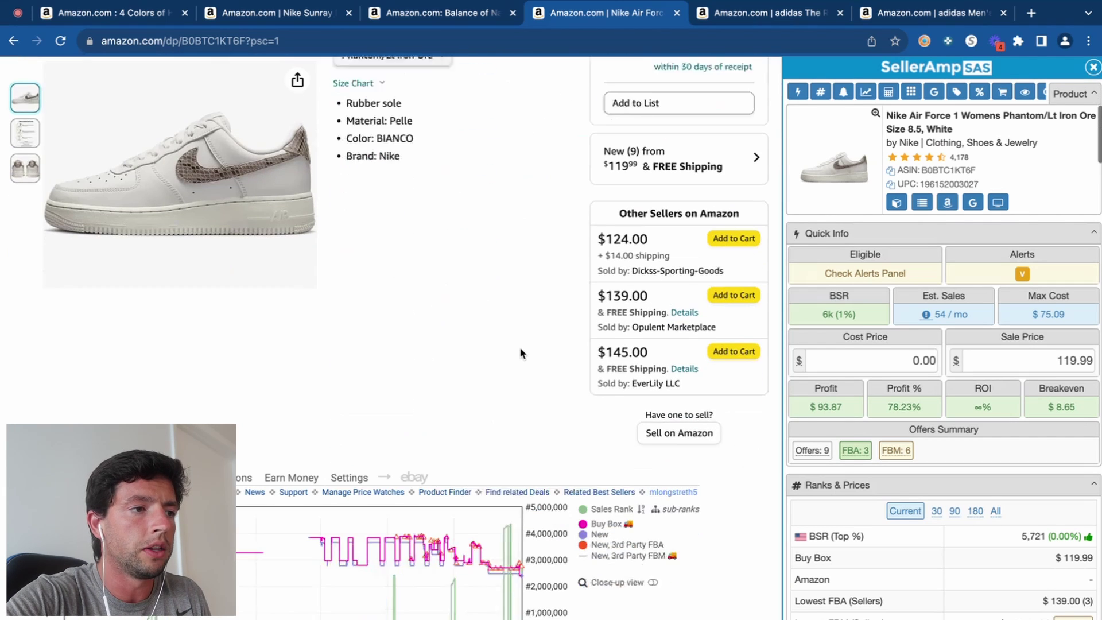
{"action": "scroll", "coordinate": [674, 322], "scroll_direction": "down", "scroll_amount": 6}
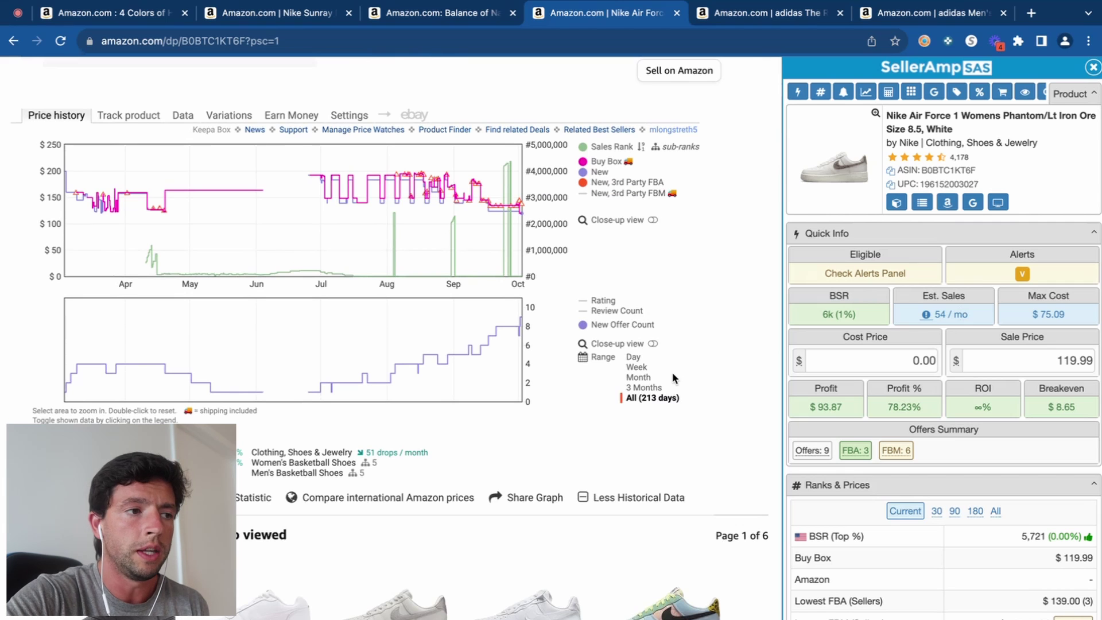
{"action": "scroll", "coordinate": [43, 232], "scroll_direction": "up", "scroll_amount": 5}
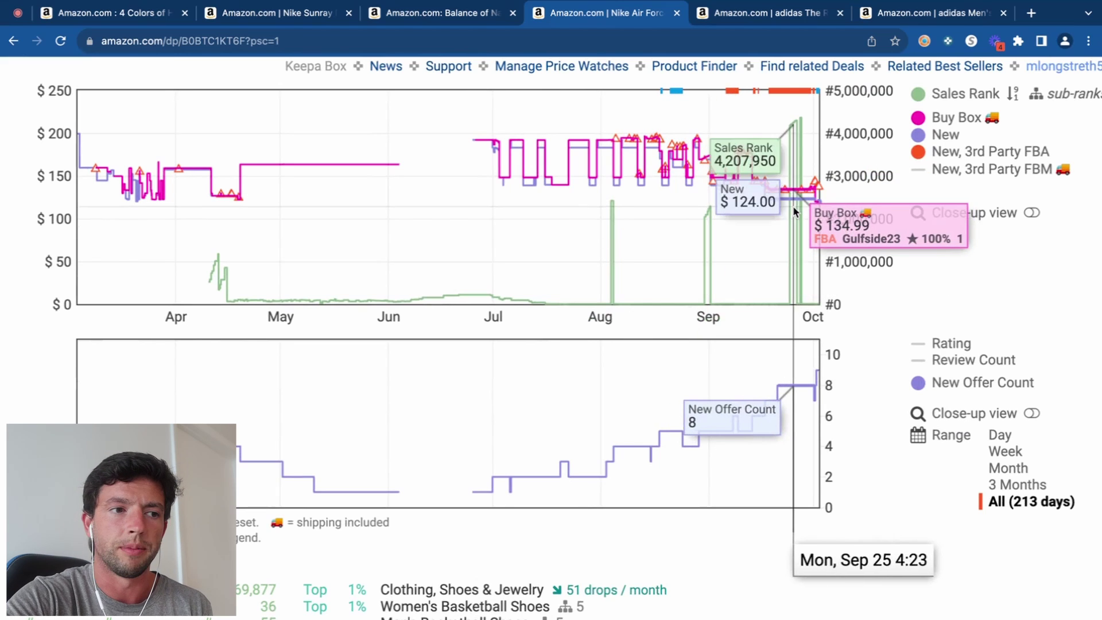
{"action": "key", "text": "ctrl+0"}
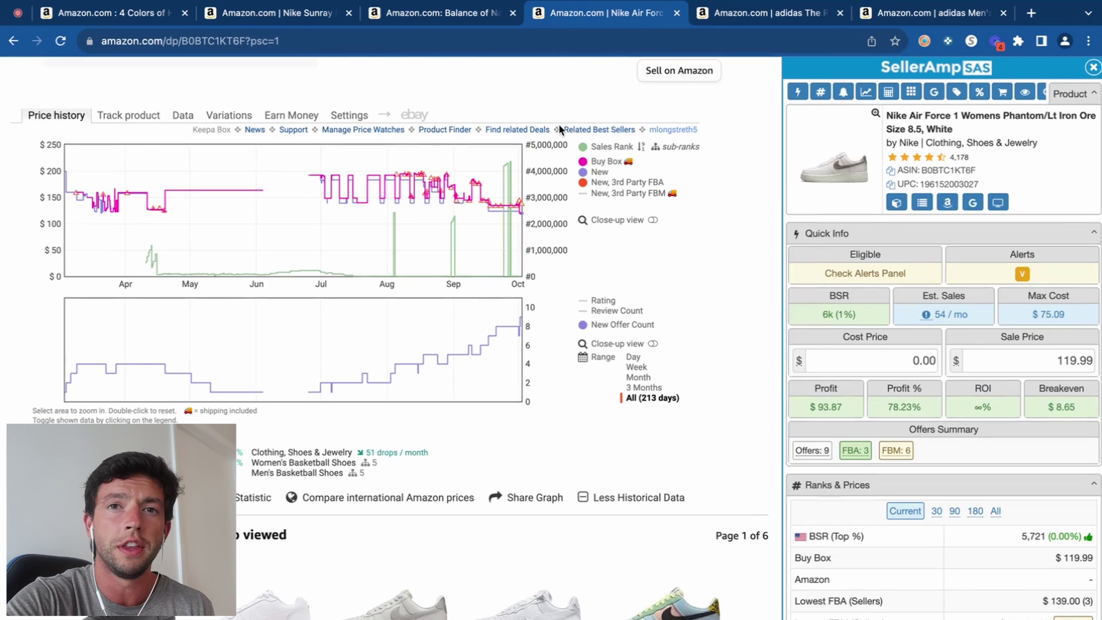
Step: Return to the Balance of Nature listing, set the Keepa range to 3 Months and examine the mid-September decline in new offers
{"action": "left_click", "coordinate": [462, 12]}
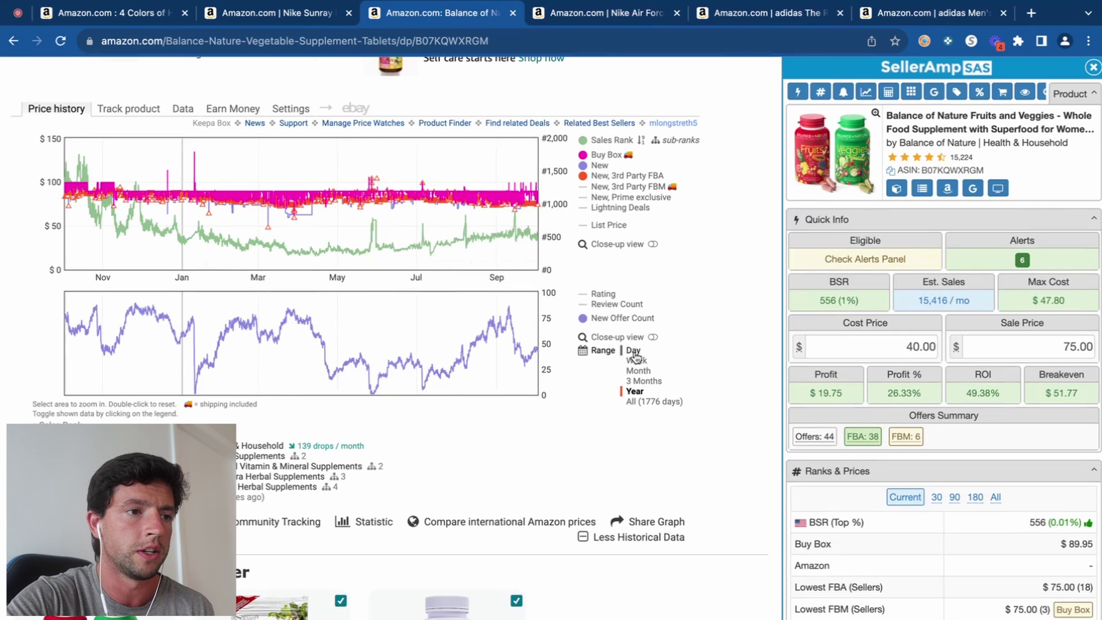
{"action": "left_click", "coordinate": [638, 381]}
{"action": "scroll", "coordinate": [364, 320], "scroll_direction": "up", "scroll_amount": 5}
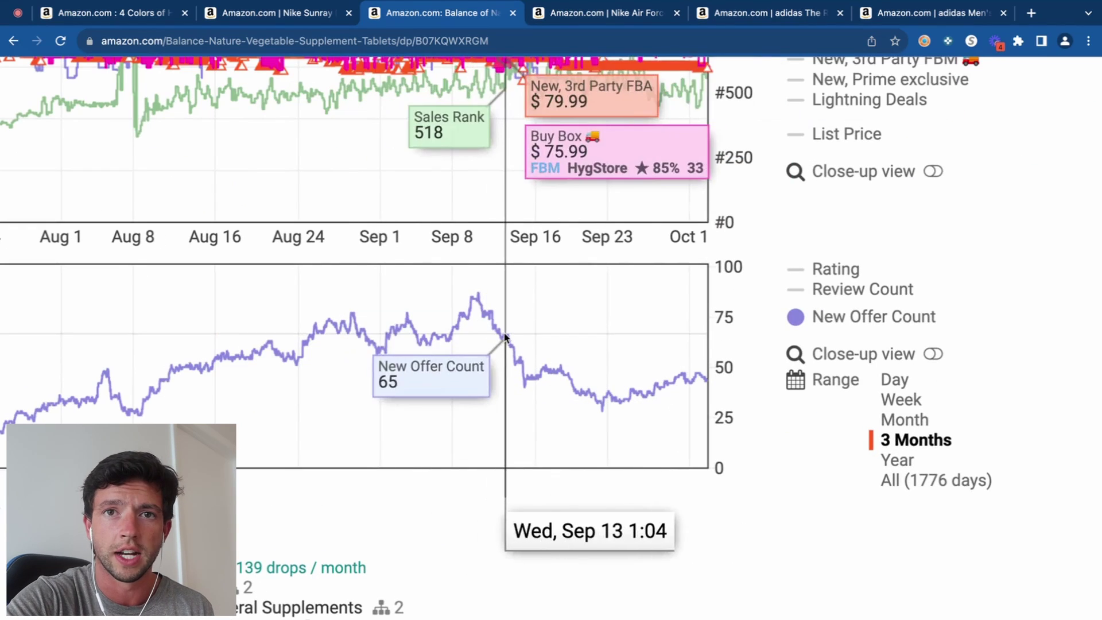
{"action": "scroll", "coordinate": [506, 337], "scroll_direction": "down", "scroll_amount": 5}
Step: Go back to the Nike Air Force 1 listing and examine its new offer count from August through September for comparison
{"action": "key", "text": "ctrl+Tab"}
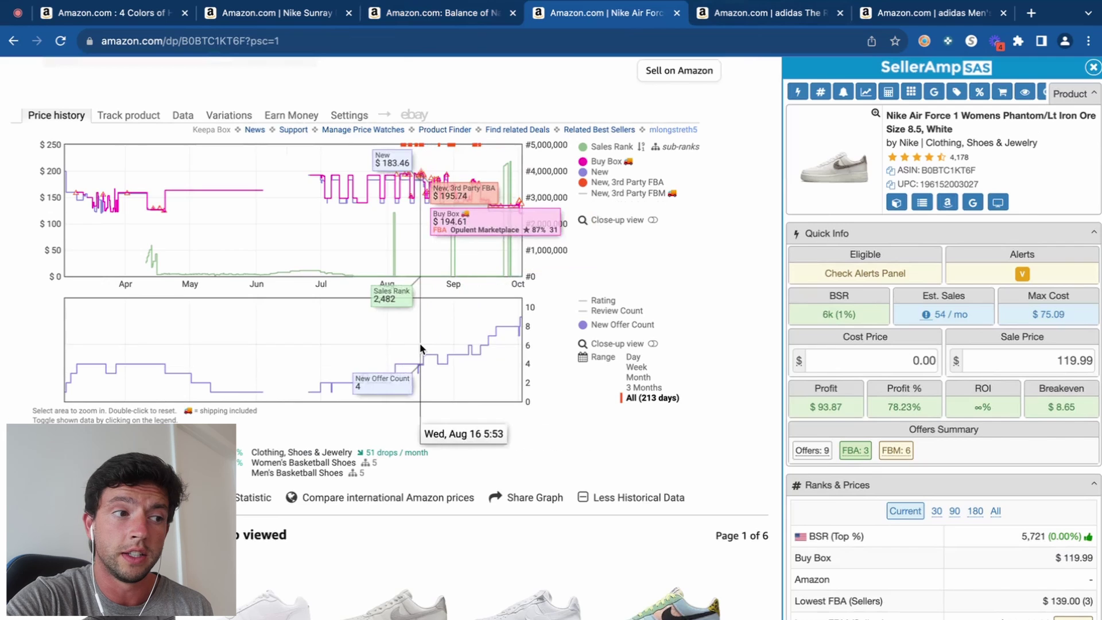
{"action": "scroll", "coordinate": [421, 348], "scroll_direction": "up", "scroll_amount": 5}
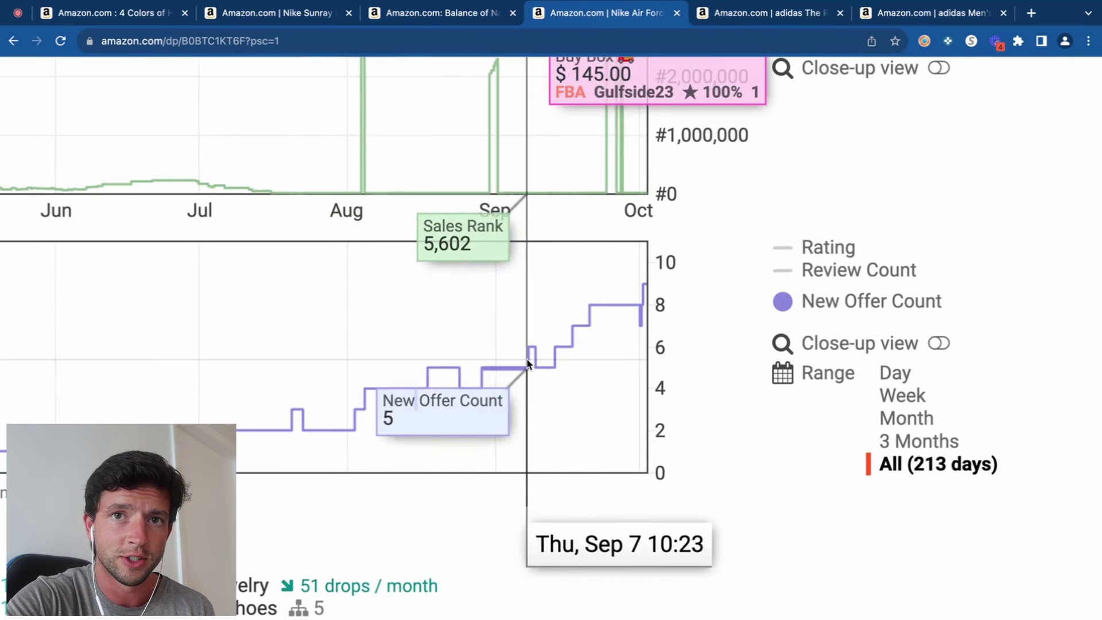
{"action": "scroll", "coordinate": [528, 363], "scroll_direction": "down", "scroll_amount": 5}
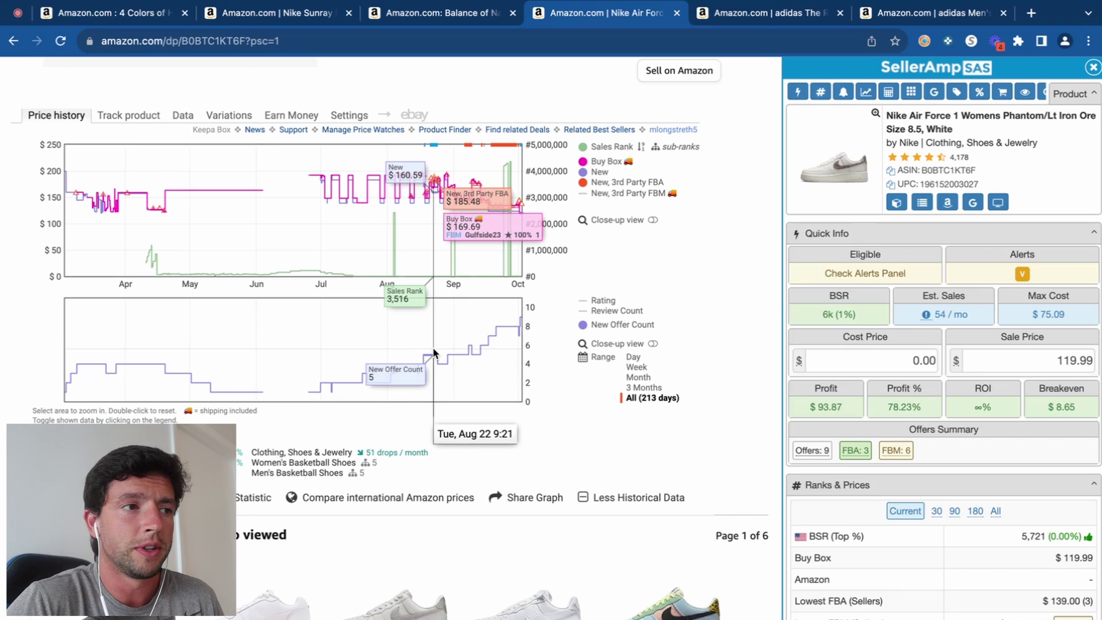
Step: Review the Air Force 1's colour options and its heel-view photo, and bring its Keepa chart back into view
{"action": "scroll", "coordinate": [434, 349], "scroll_direction": "up", "scroll_amount": 10}
{"action": "left_click", "coordinate": [404, 505]}
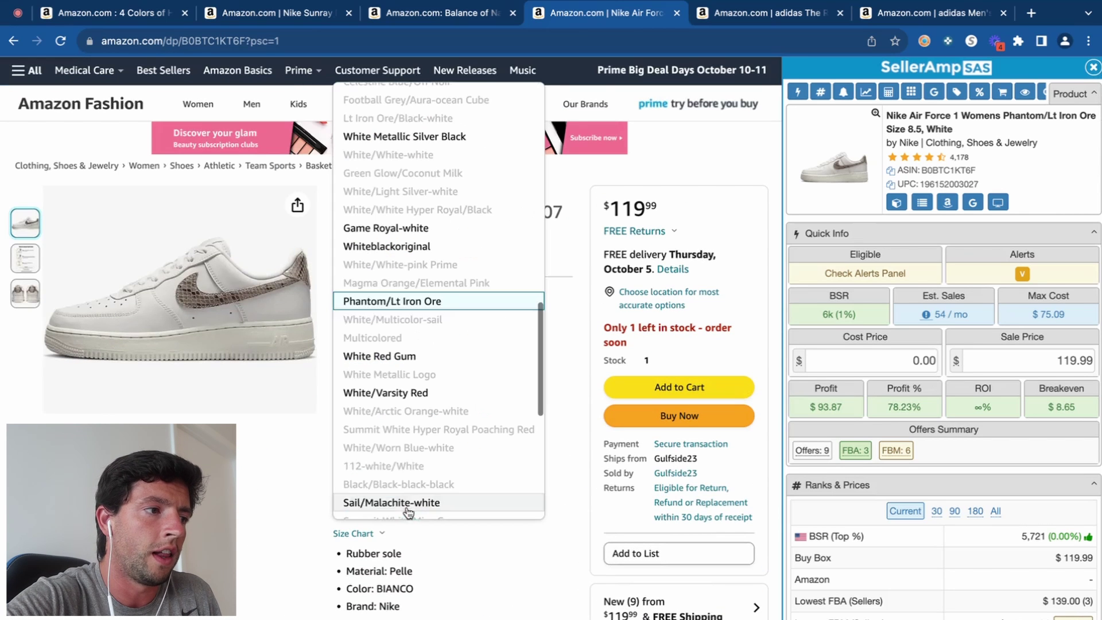
{"action": "scroll", "coordinate": [458, 374], "scroll_direction": "up", "scroll_amount": 10}
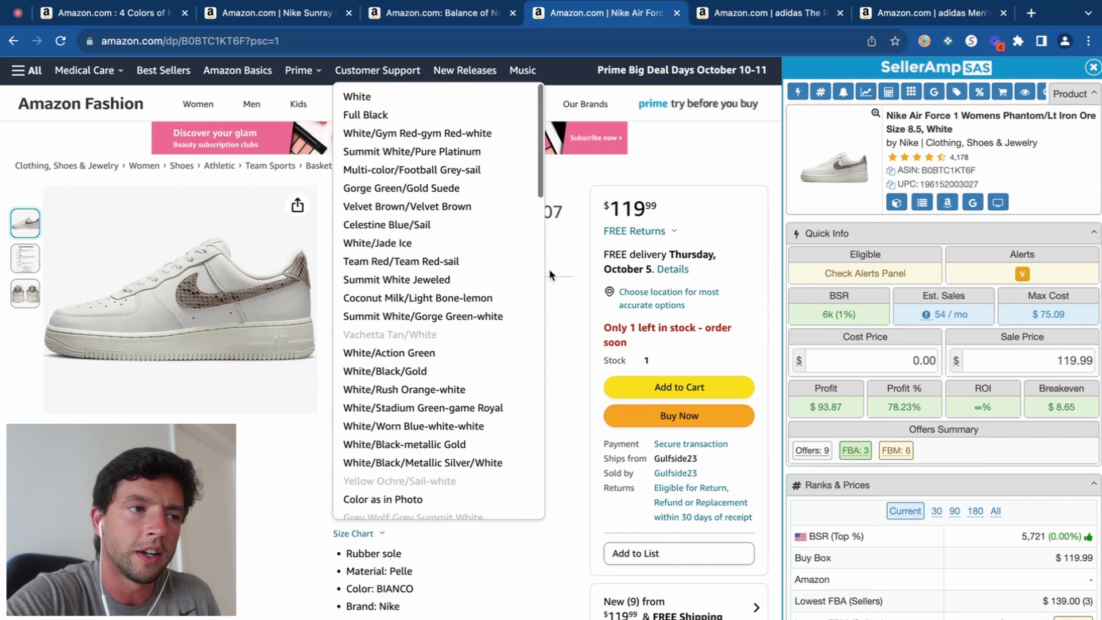
{"action": "left_click", "coordinate": [548, 253]}
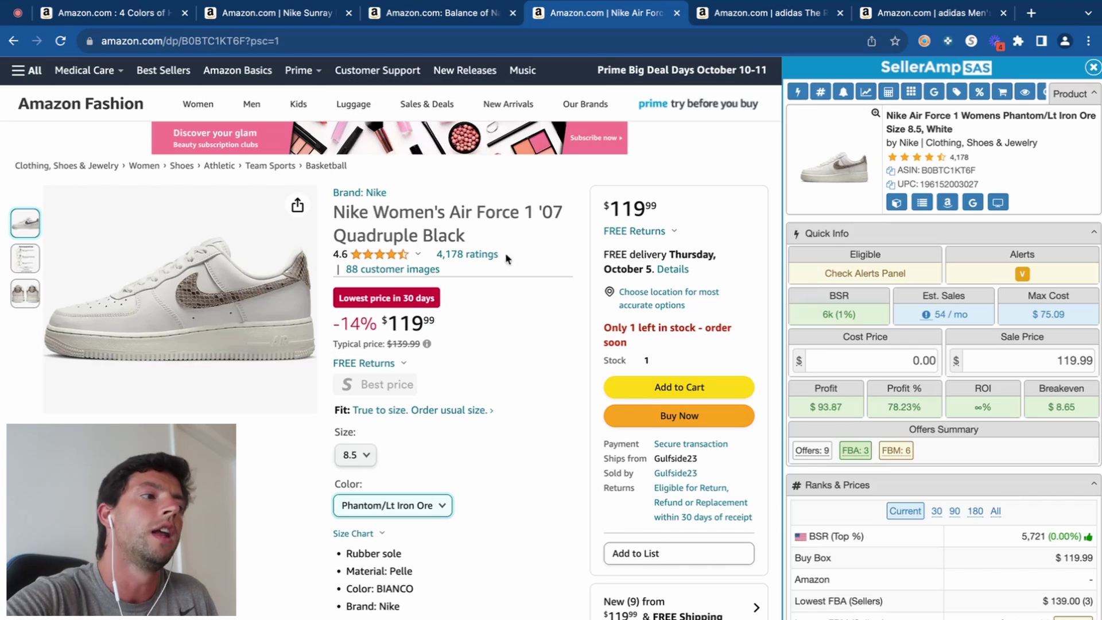
{"action": "mouse_move", "coordinate": [25, 293]}
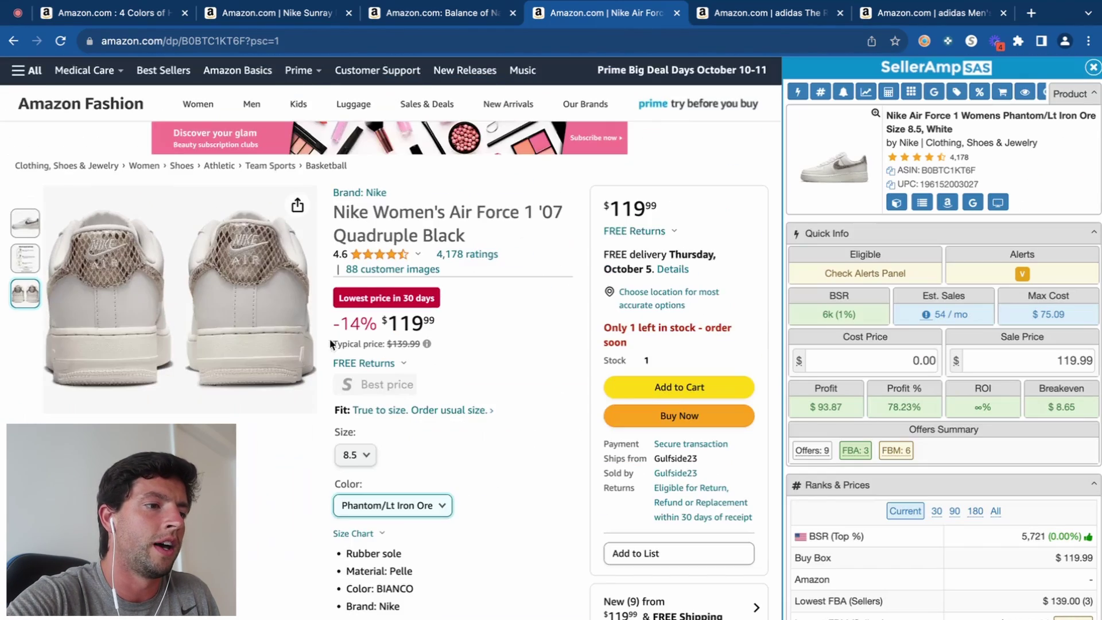
{"action": "scroll", "coordinate": [420, 394], "scroll_direction": "down", "scroll_amount": 10}
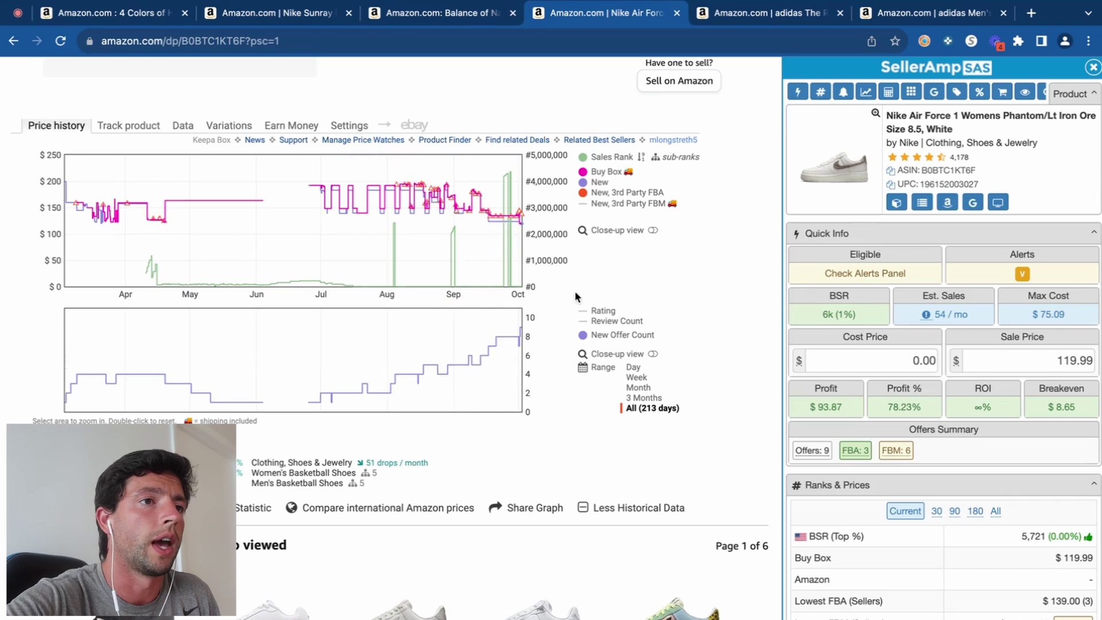
Step: Switch to the adidas The Road Shoe listing and examine its BSR and three-month Keepa price and offer history
{"action": "key", "text": "ctrl+Tab"}
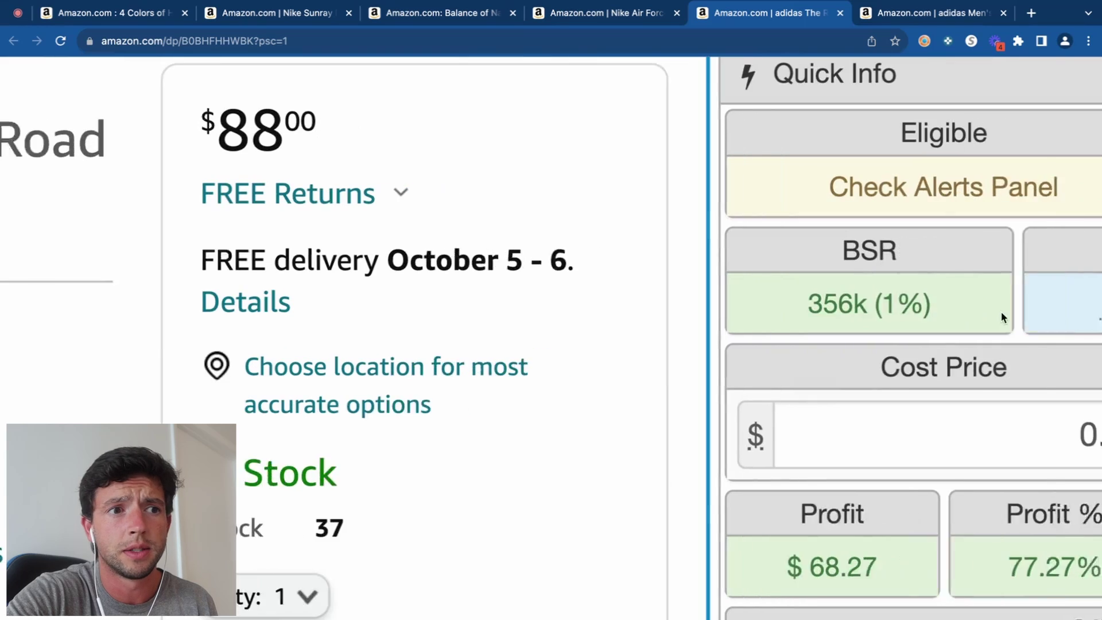
{"action": "left_click_drag", "start_coordinate": [1003, 318], "coordinate": [785, 309]}
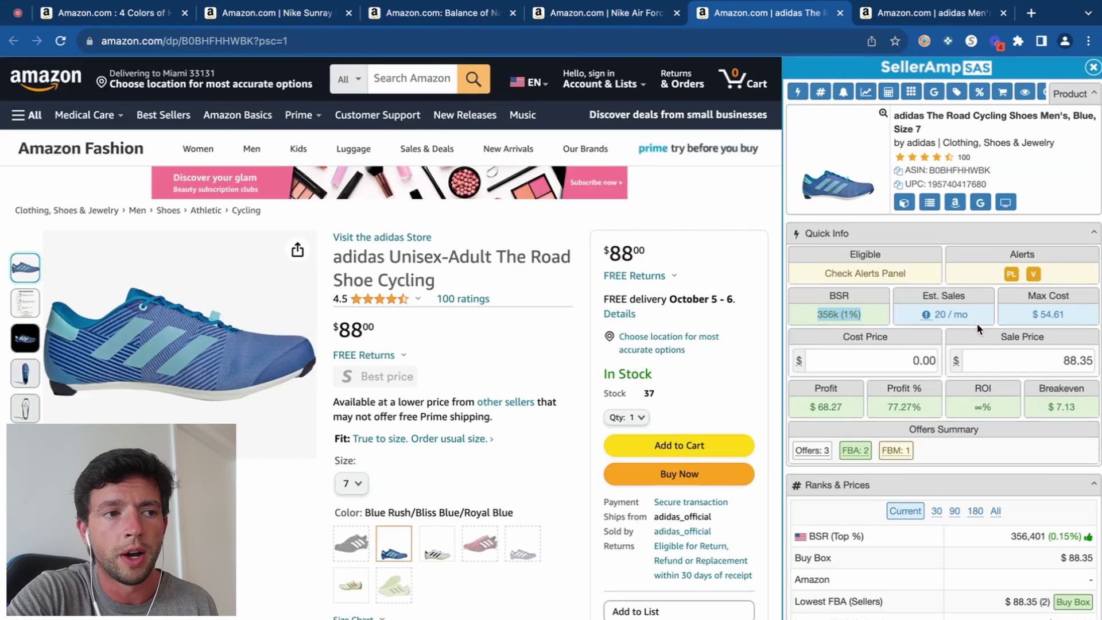
{"action": "scroll", "coordinate": [503, 349], "scroll_direction": "down", "scroll_amount": 10}
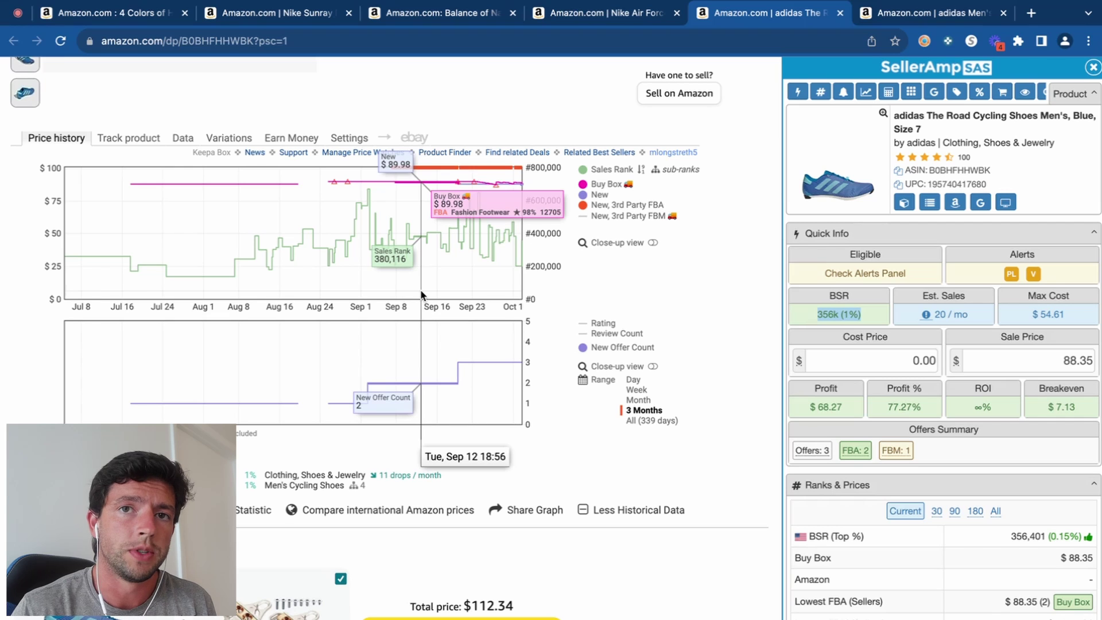
Step: Check SellerAmp's ranks, prices and private label alert for the adidas The Road Shoe
{"action": "scroll", "coordinate": [420, 289], "scroll_direction": "up", "scroll_amount": 15}
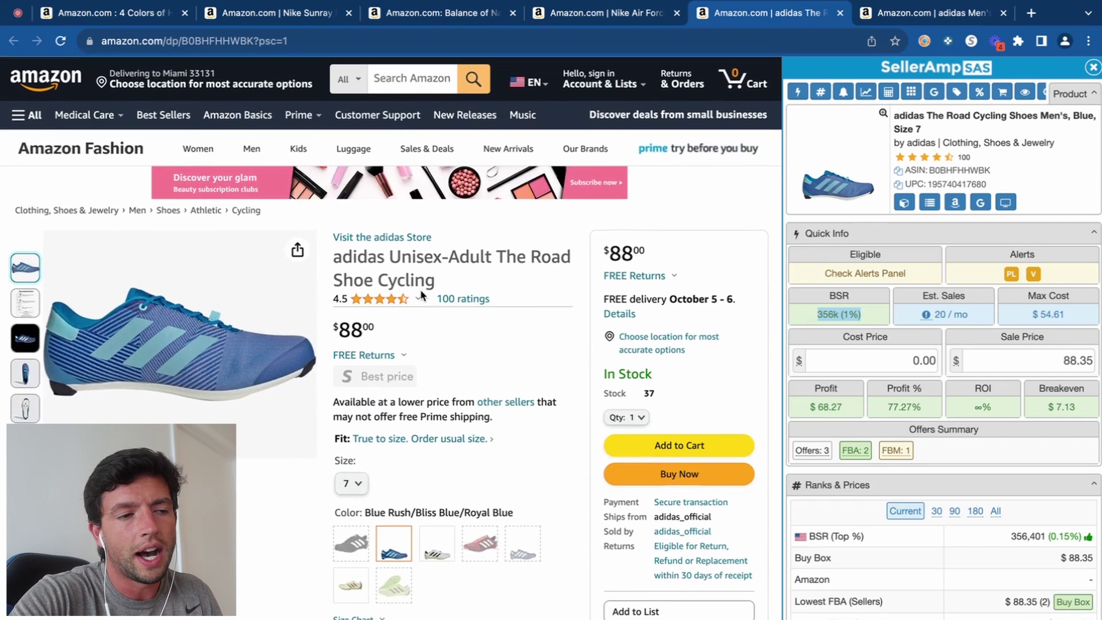
{"action": "scroll", "coordinate": [956, 281], "scroll_direction": "down", "scroll_amount": 5}
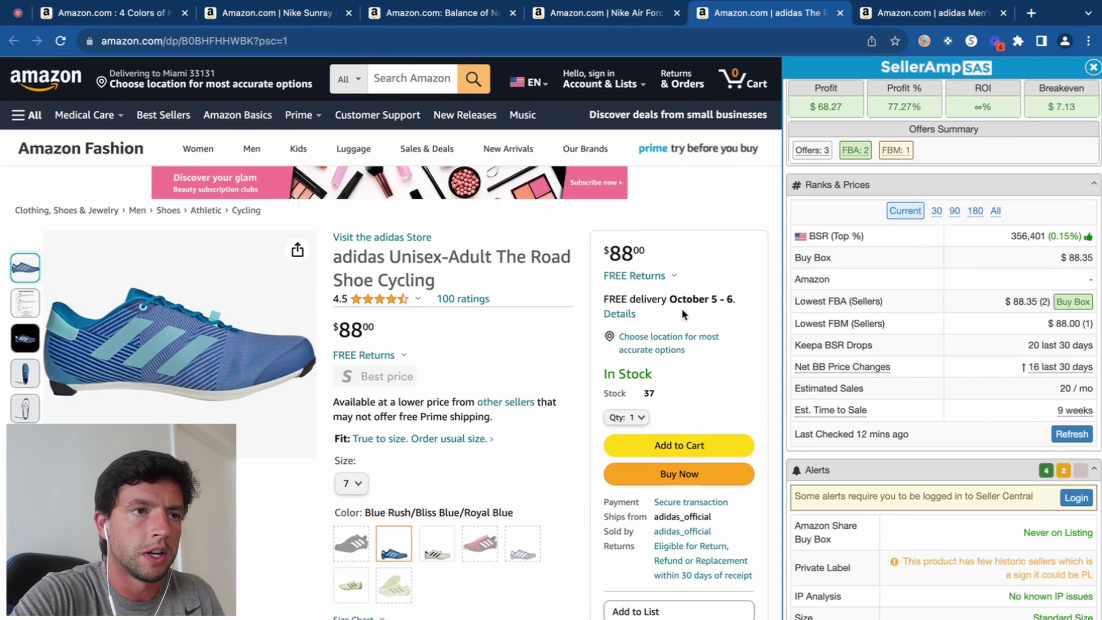
{"action": "scroll", "coordinate": [902, 315], "scroll_direction": "up", "scroll_amount": 5}
Step: Switch to the adidas Men's Casual Slide listing and examine its three-month Keepa price history and new offer count close up
{"action": "key", "text": "ctrl+Tab"}
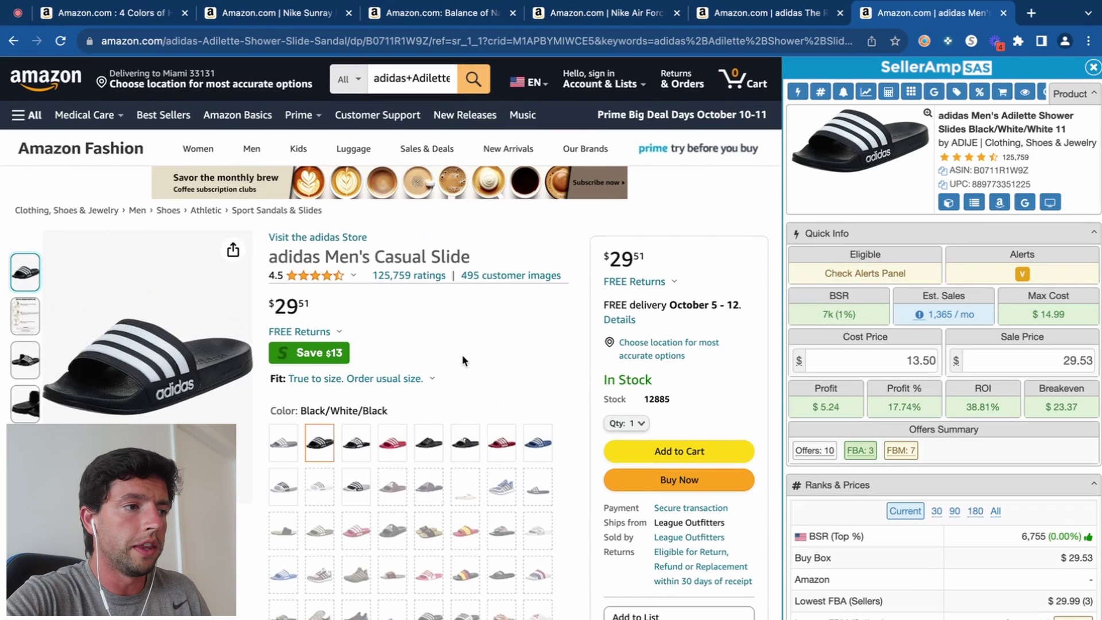
{"action": "scroll", "coordinate": [462, 358], "scroll_direction": "down", "scroll_amount": 10}
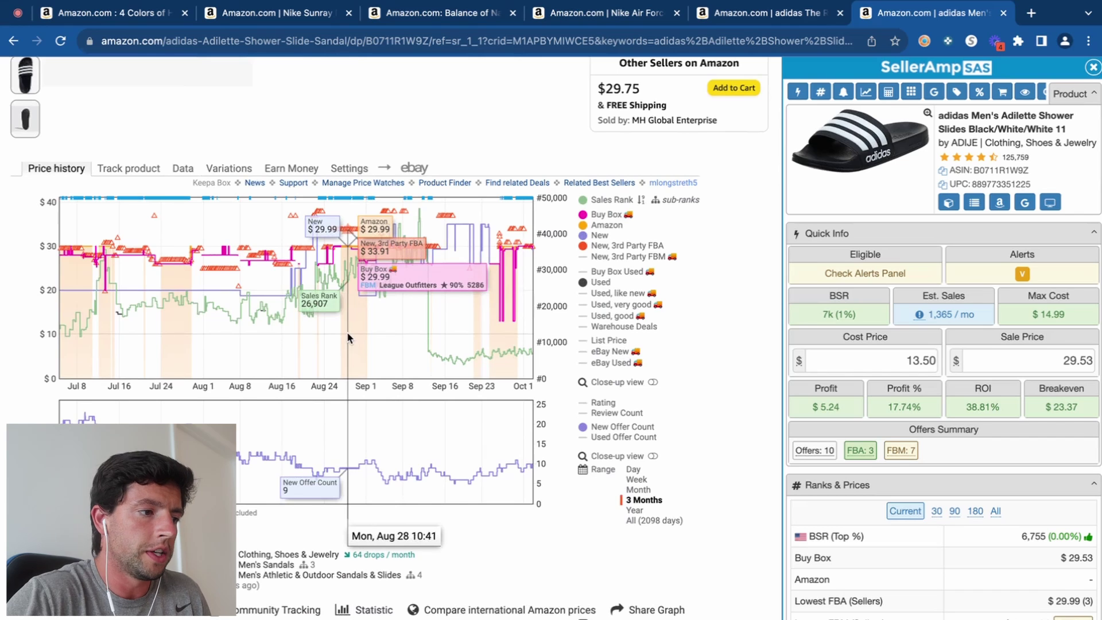
{"action": "scroll", "coordinate": [346, 332], "scroll_direction": "down", "scroll_amount": 1}
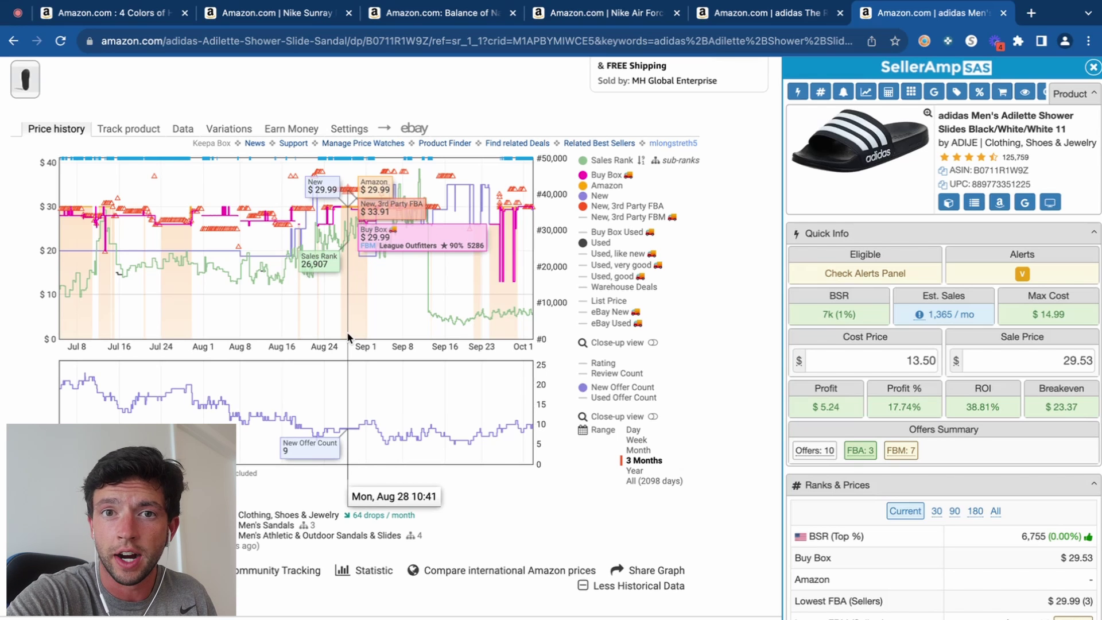
{"action": "key", "text": "super+plus"}
{"action": "key", "text": "super+plus"}
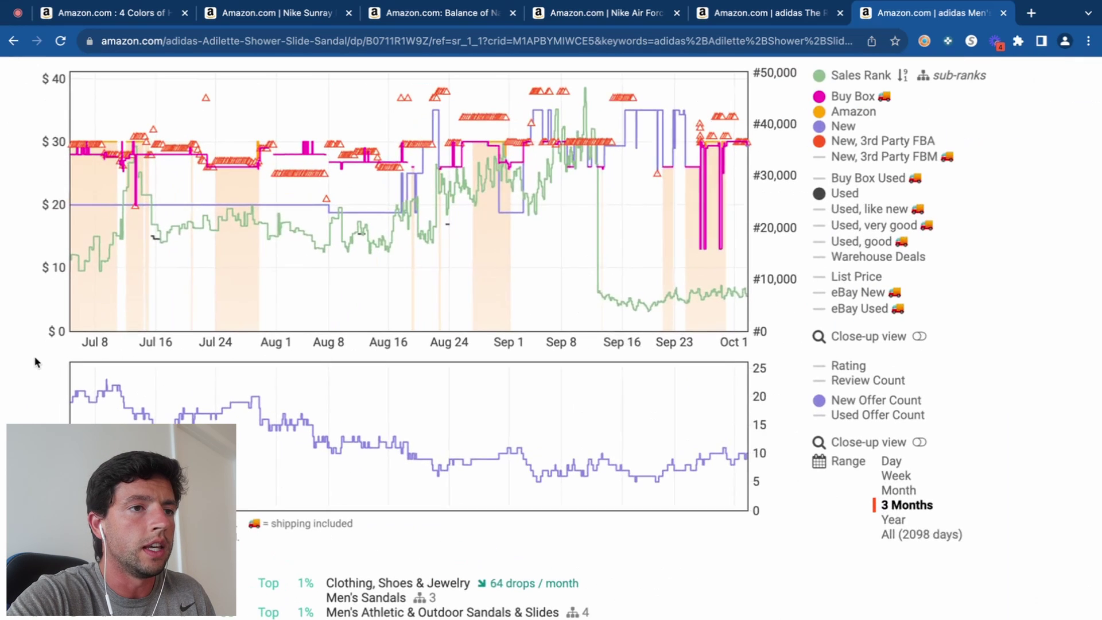
Step: Hide the Amazon price series on the Keepa chart to compare the remaining offers, and show it again
{"action": "left_click", "coordinate": [855, 111]}
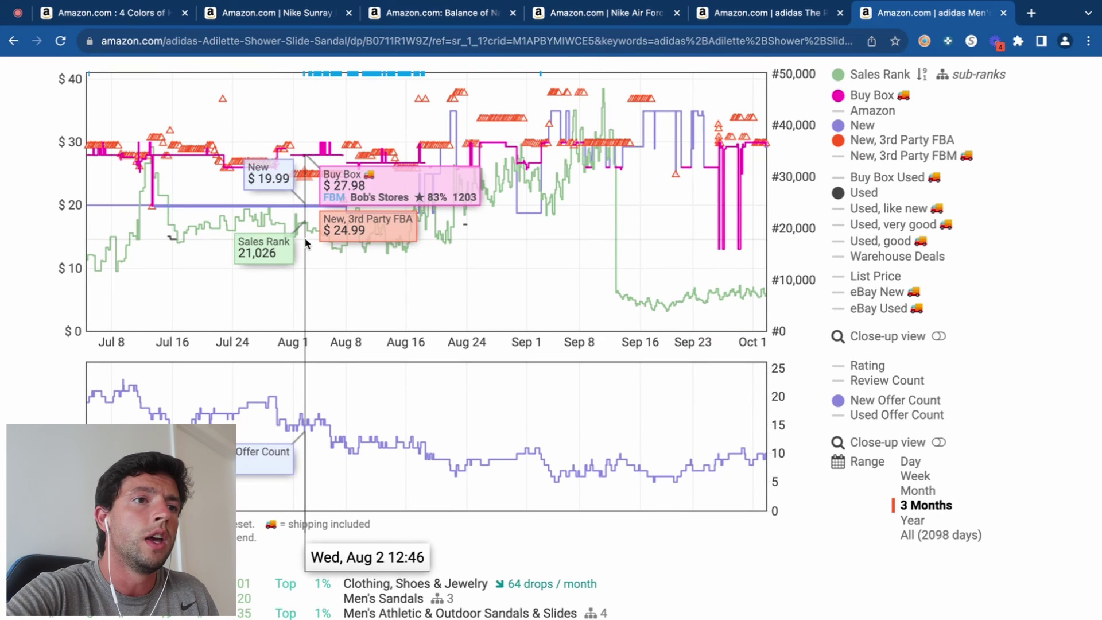
{"action": "left_click", "coordinate": [870, 110]}
{"action": "key", "text": "super+minus"}
{"action": "key", "text": "super+minus"}
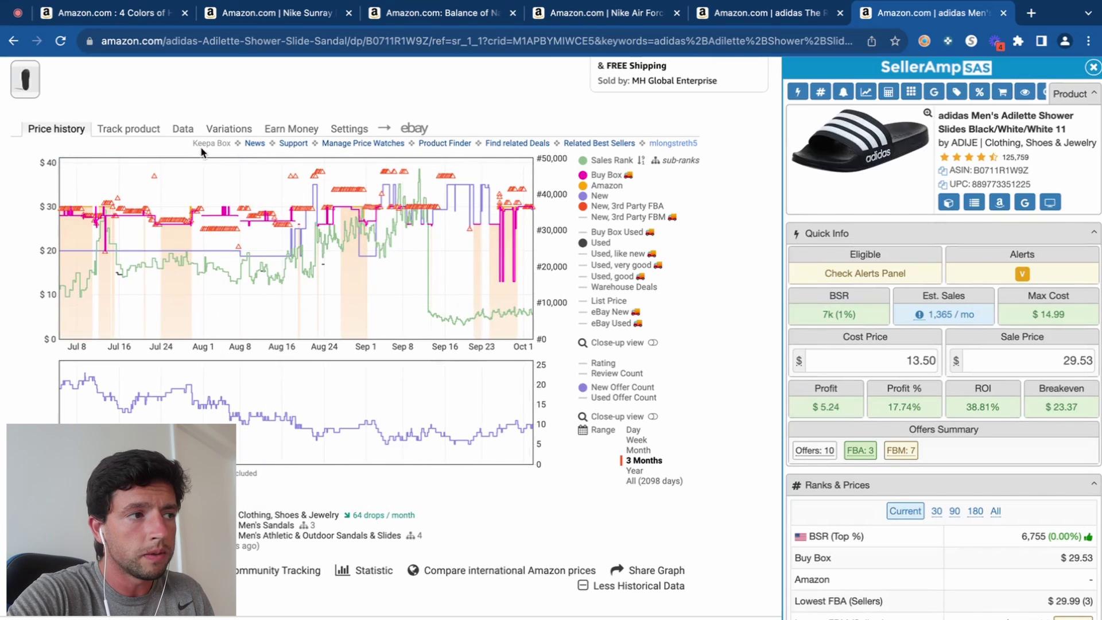
Step: Examine the slide's Buy Box Statistics to see each seller's share and average price, and return to the price history chart
{"action": "left_click", "coordinate": [183, 128]}
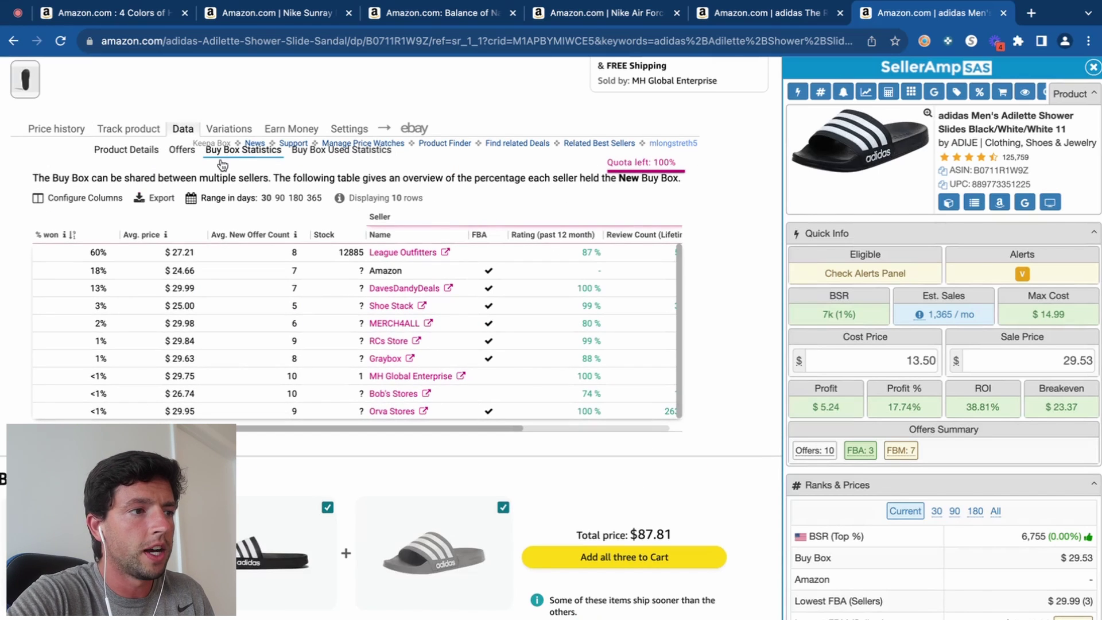
{"action": "key", "text": "super+plus"}
{"action": "key", "text": "super+plus"}
{"action": "key", "text": "super+plus"}
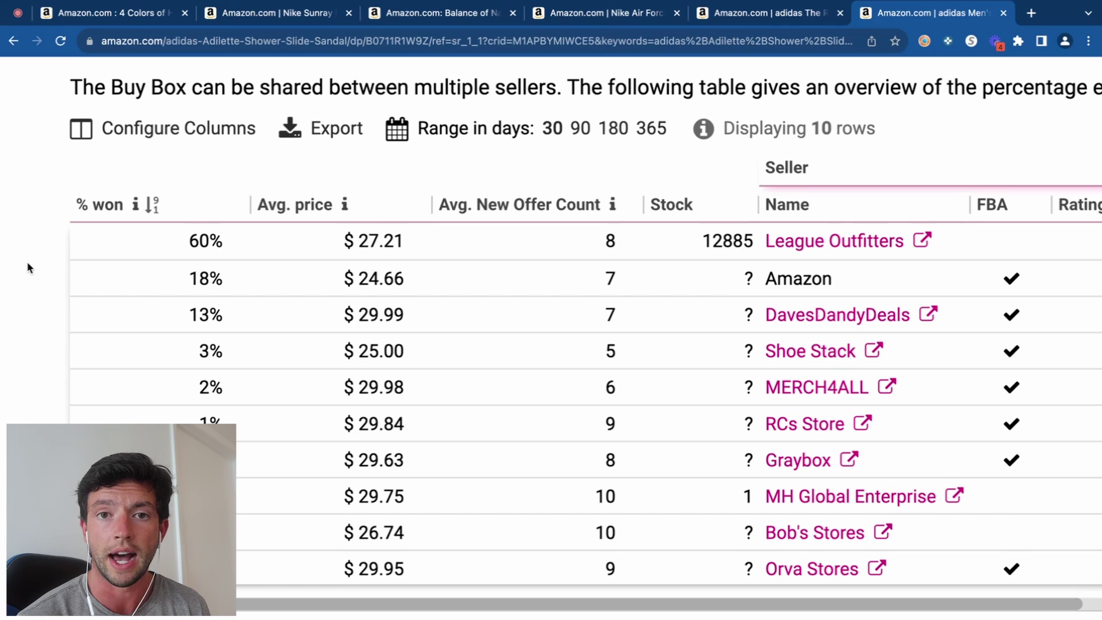
{"action": "key", "text": "ctrl+minus"}
{"action": "key", "text": "ctrl+minus"}
{"action": "key", "text": "ctrl+minus"}
{"action": "key", "text": "ctrl+minus"}
{"action": "key", "text": "ctrl+minus"}
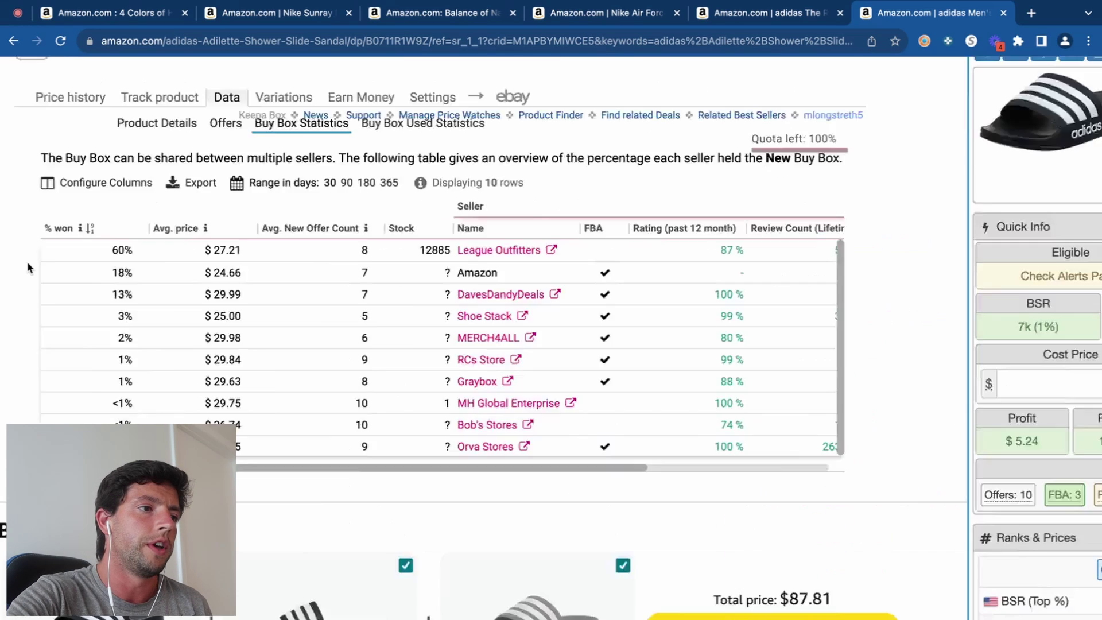
{"action": "left_click", "coordinate": [72, 130]}
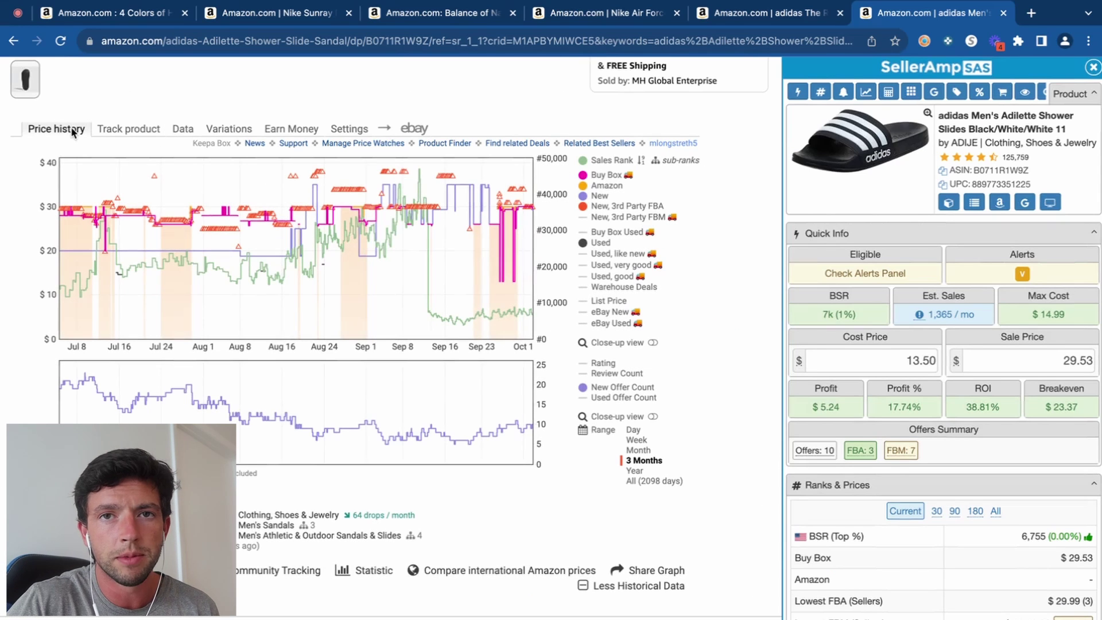